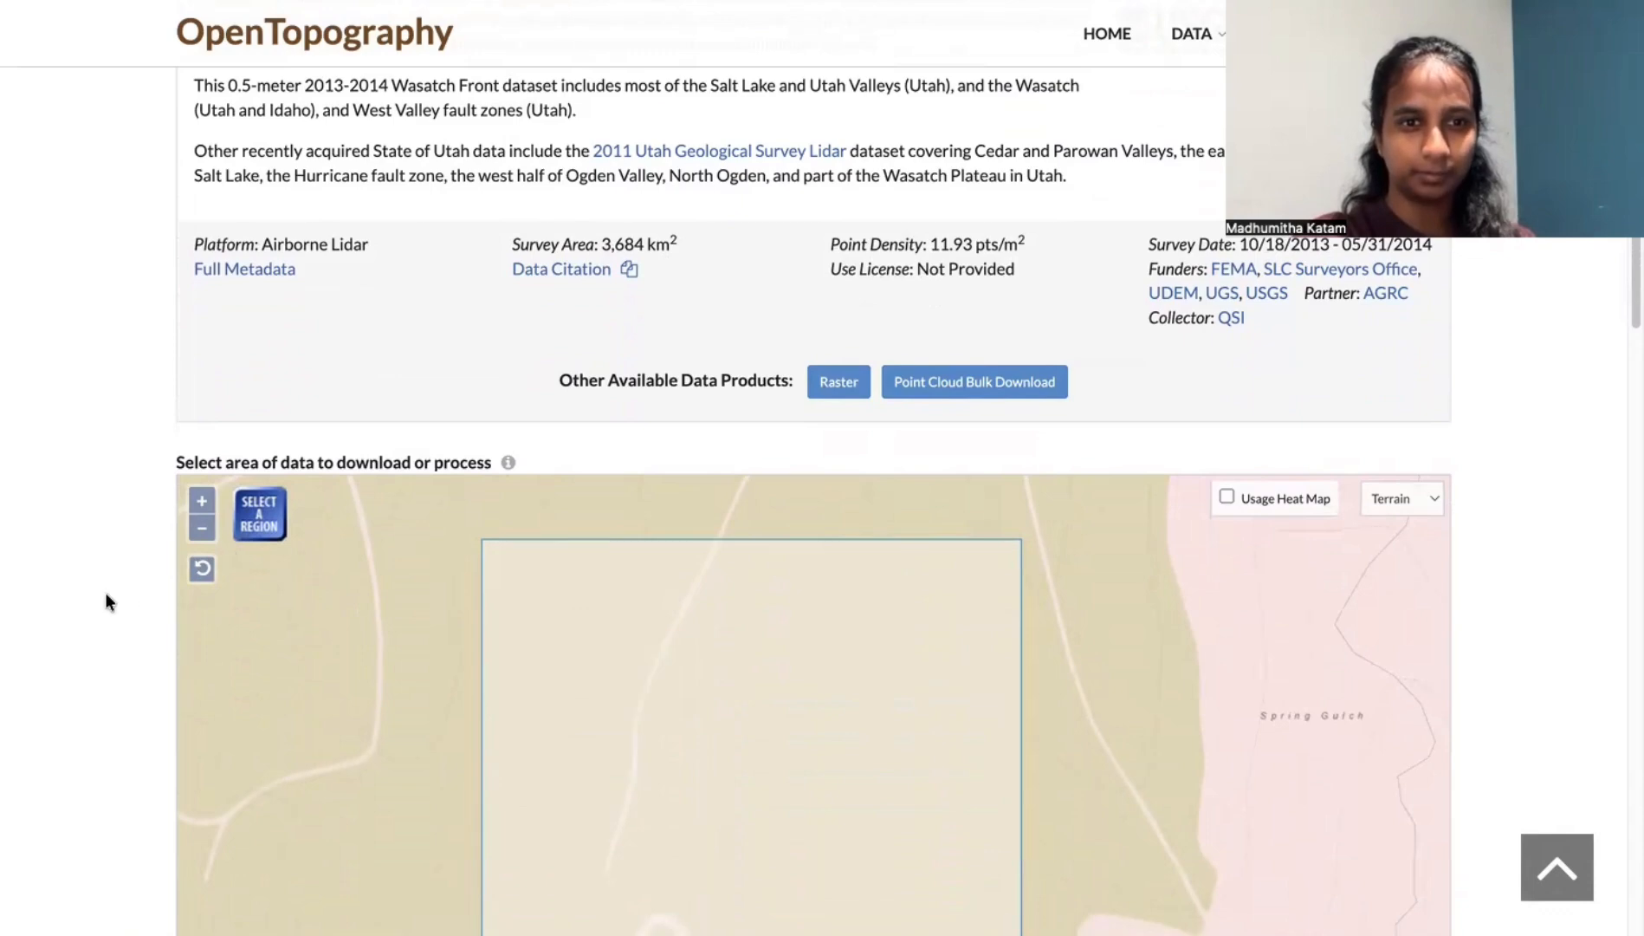
# - Enable the 3D point cloud browser visualization for the selected Wasatch Front area and submit the processing job
pyautogui.scroll(-15, 107, 599)
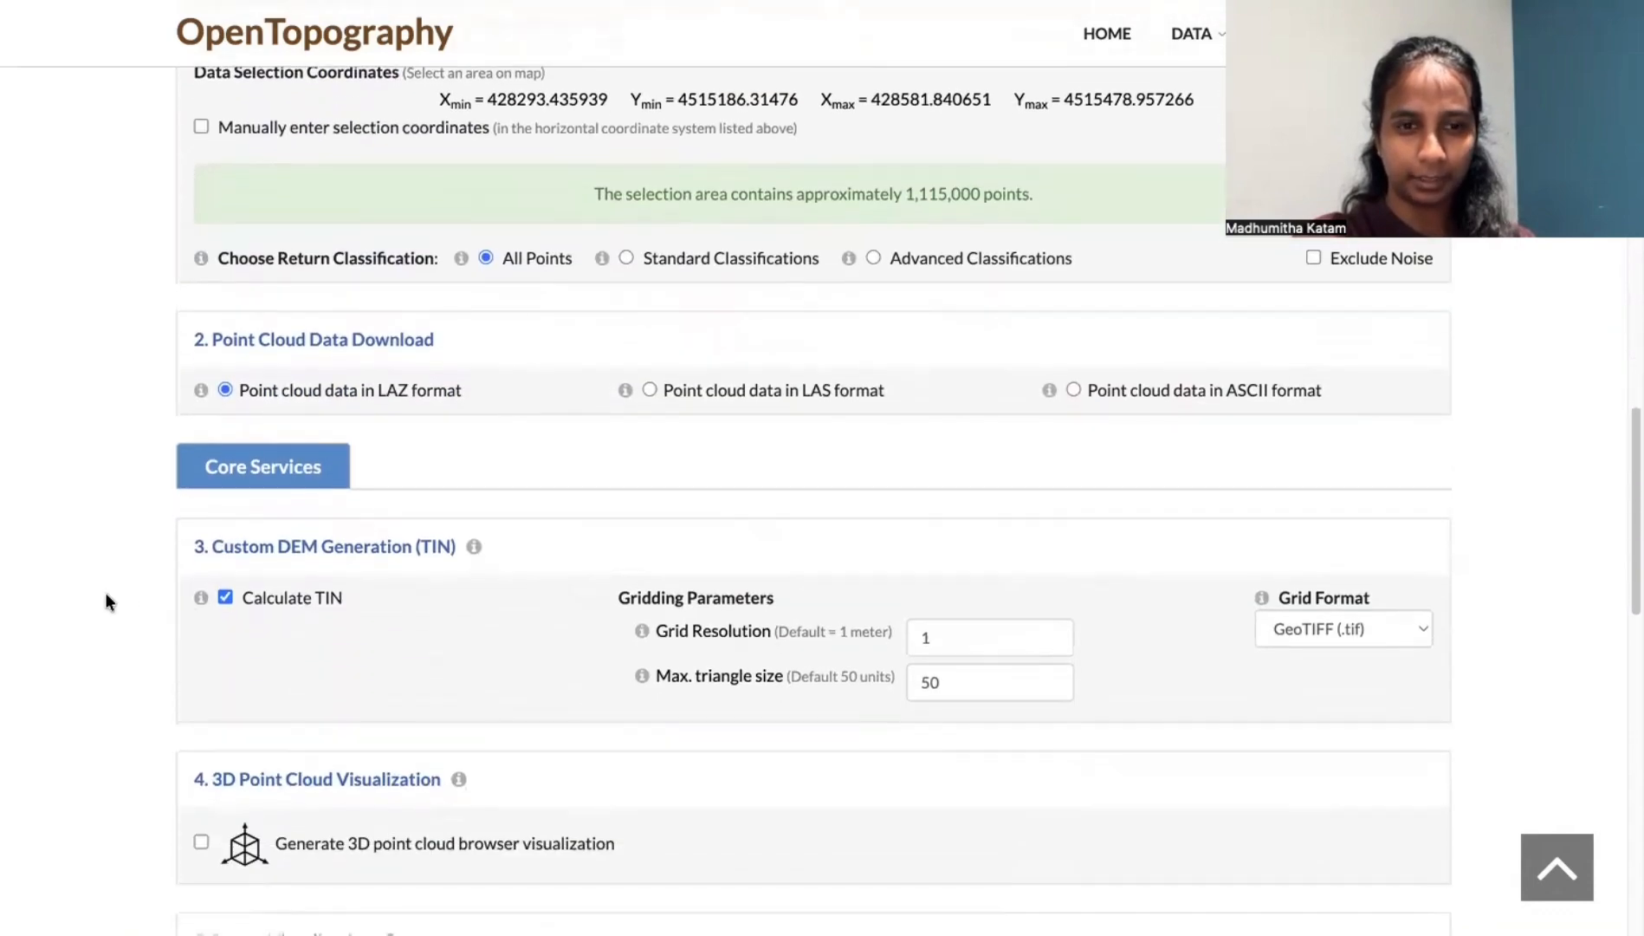
pyautogui.scroll(-2, 106, 599)
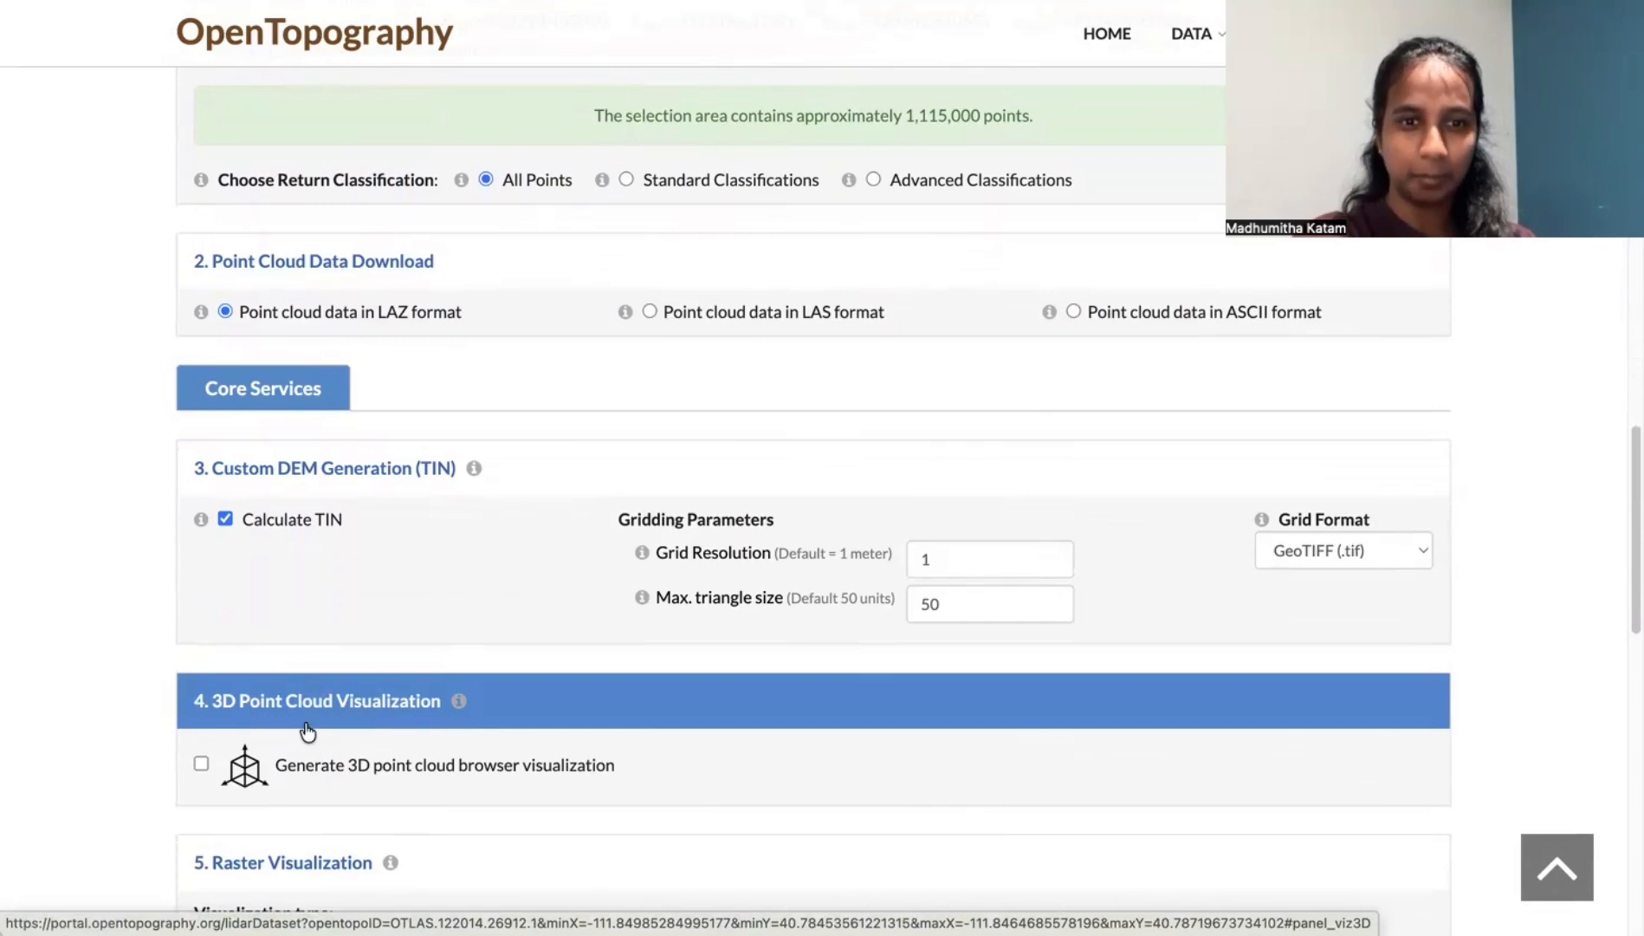
pyautogui.click(201, 763)
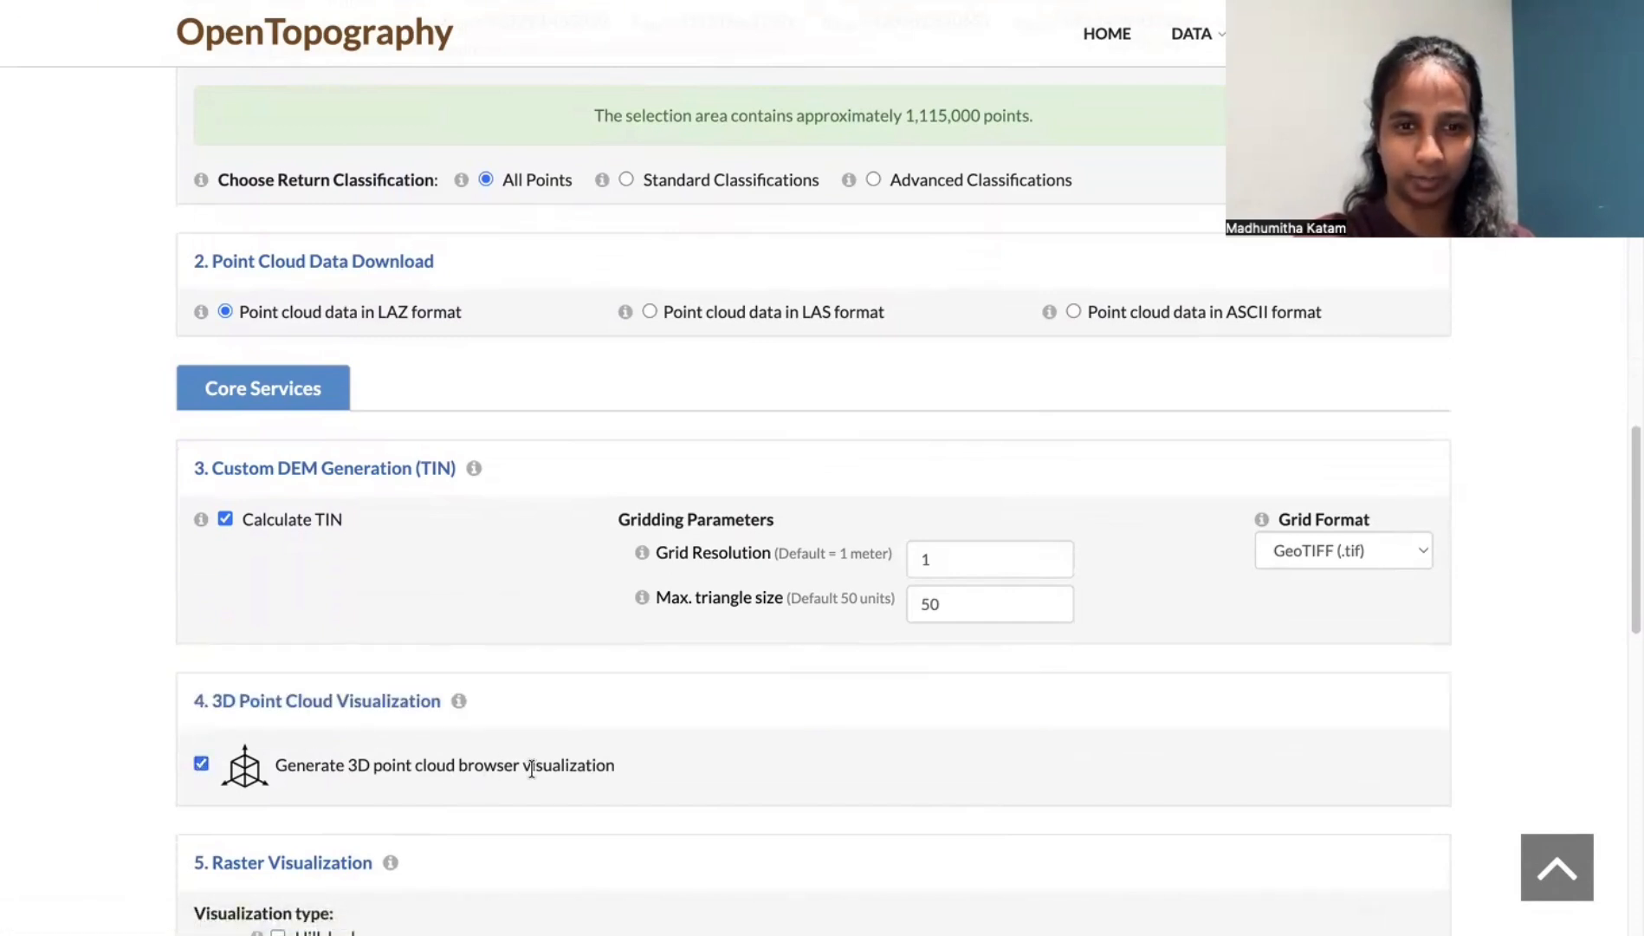
pyautogui.scroll(-5, 145, 785)
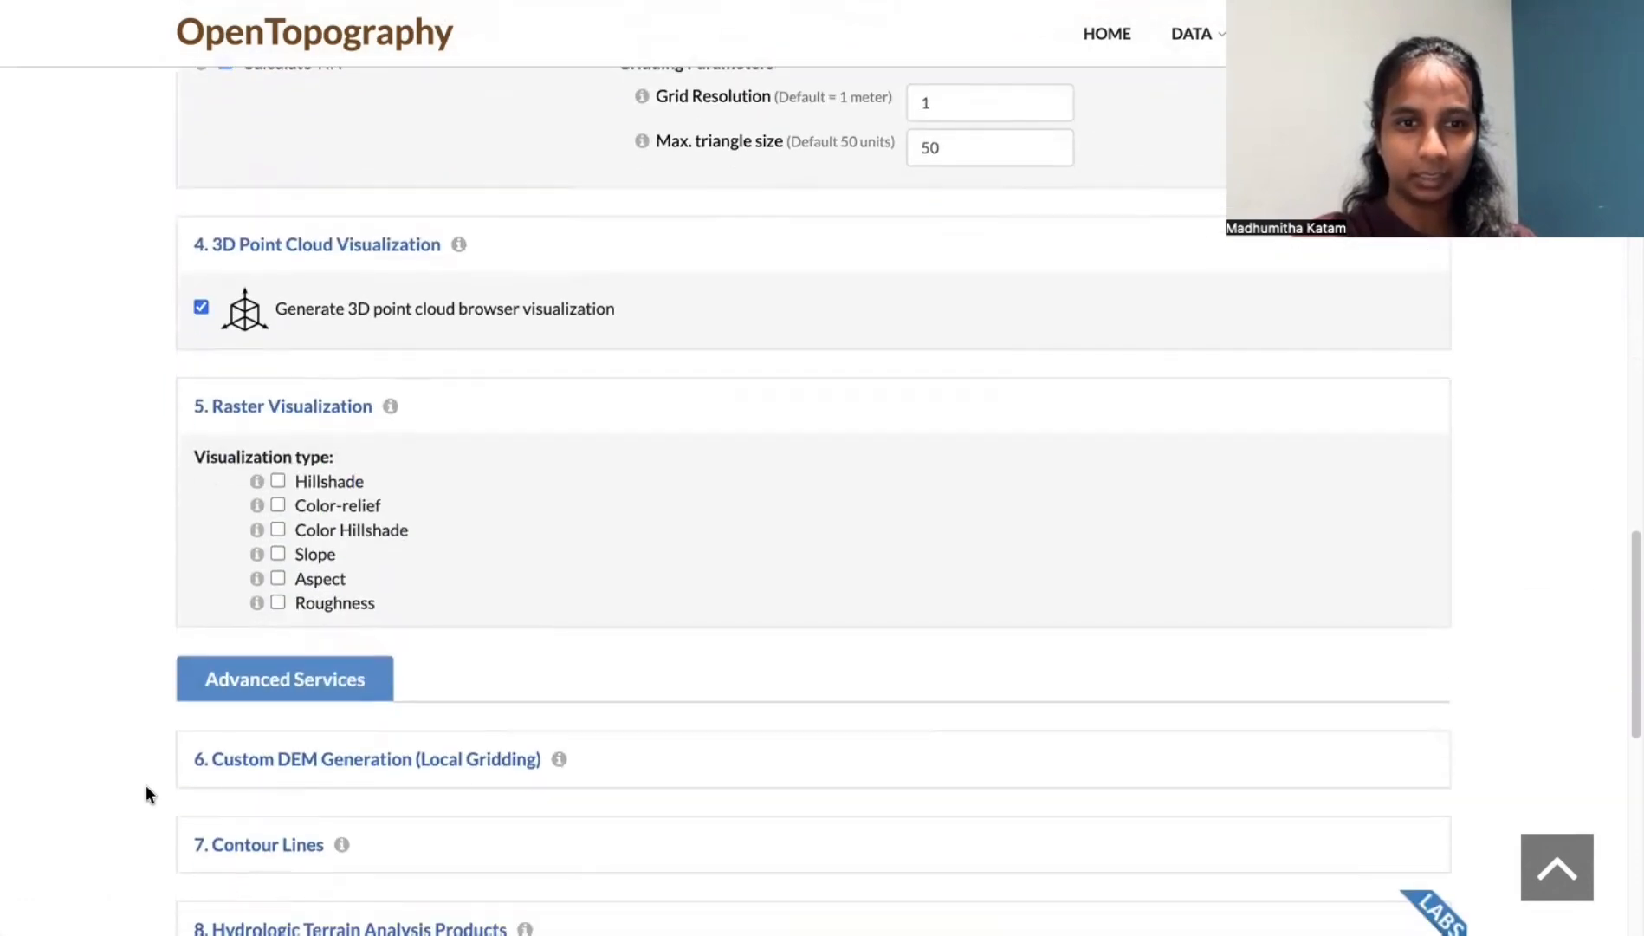
pyautogui.scroll(-5, 146, 785)
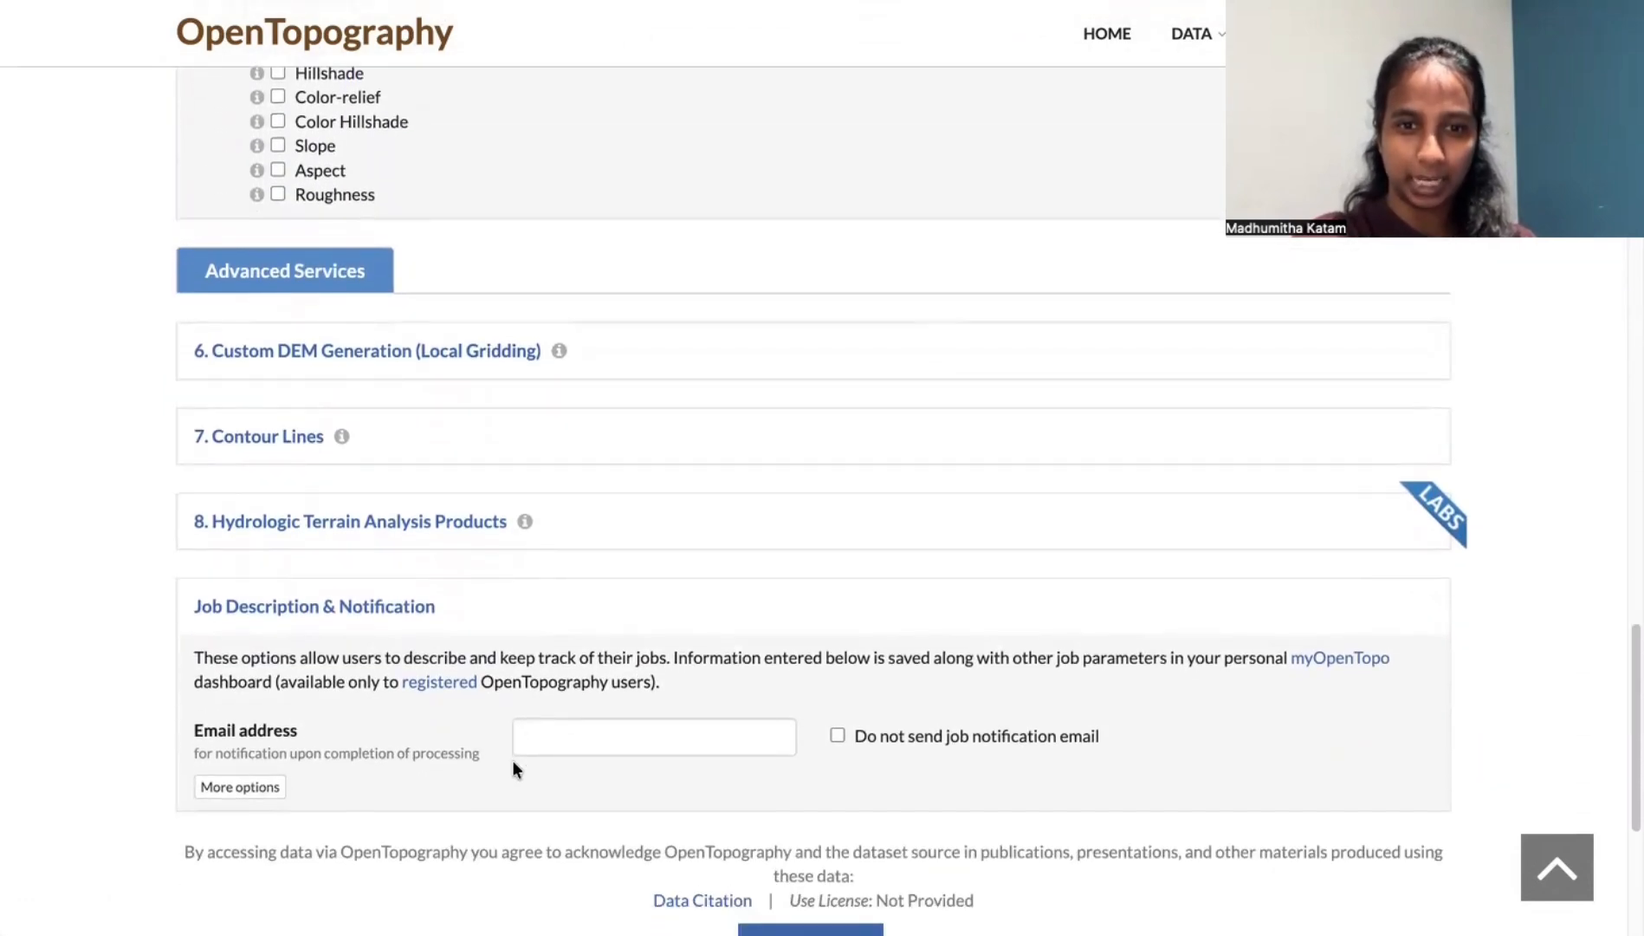
pyautogui.scroll(-3, 510, 761)
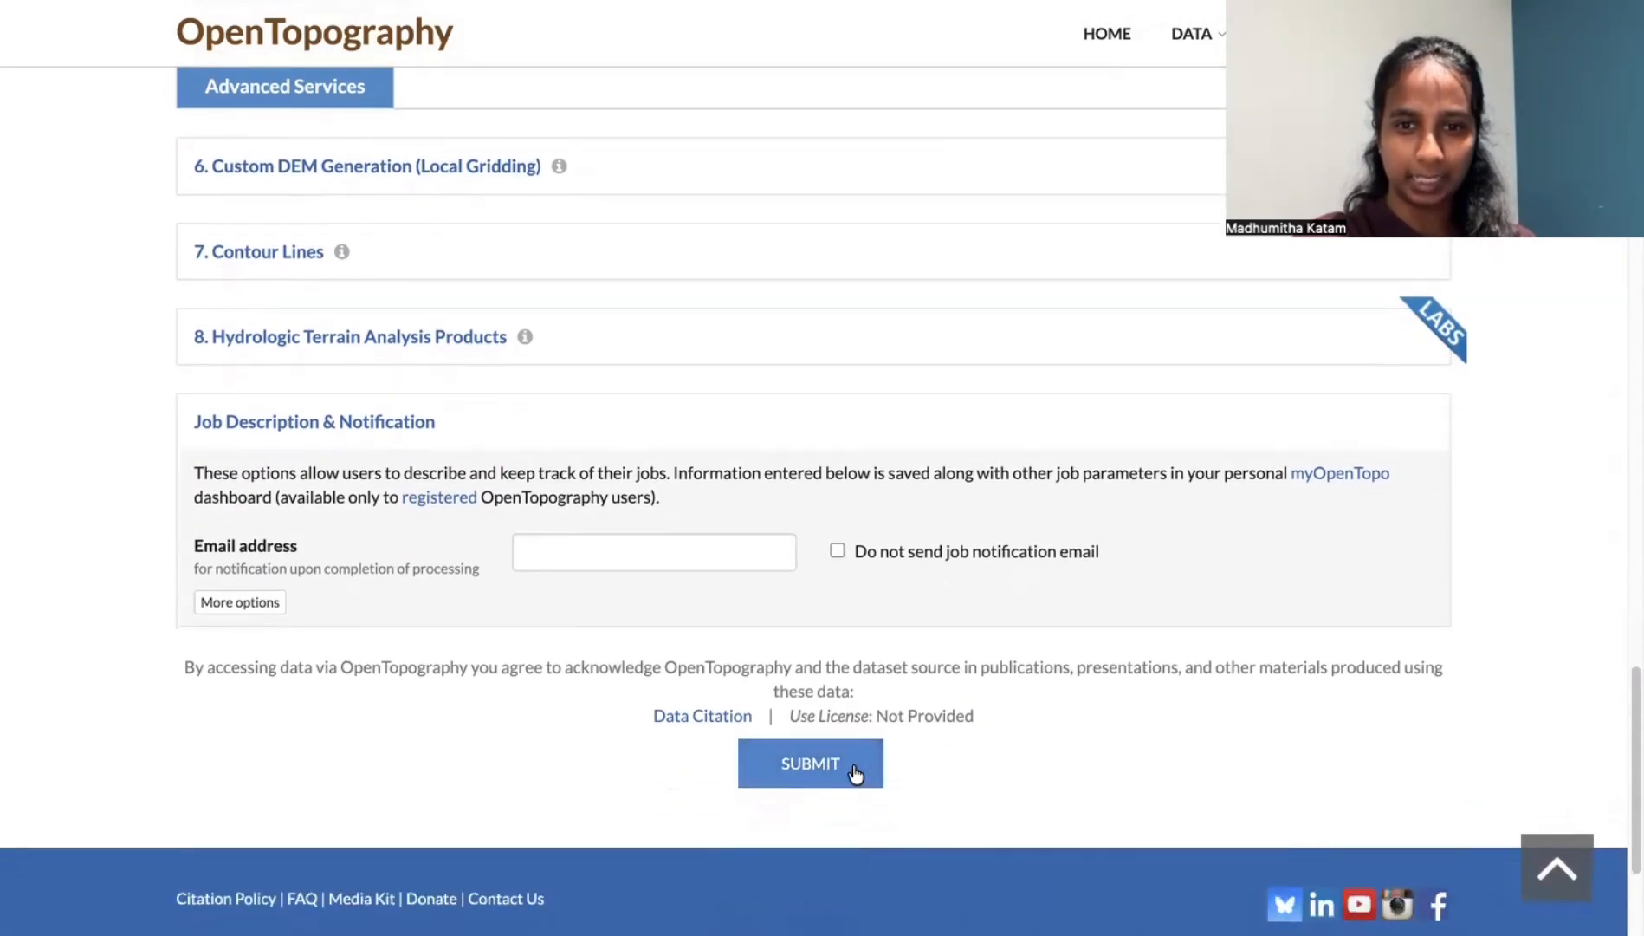
pyautogui.click(857, 772)
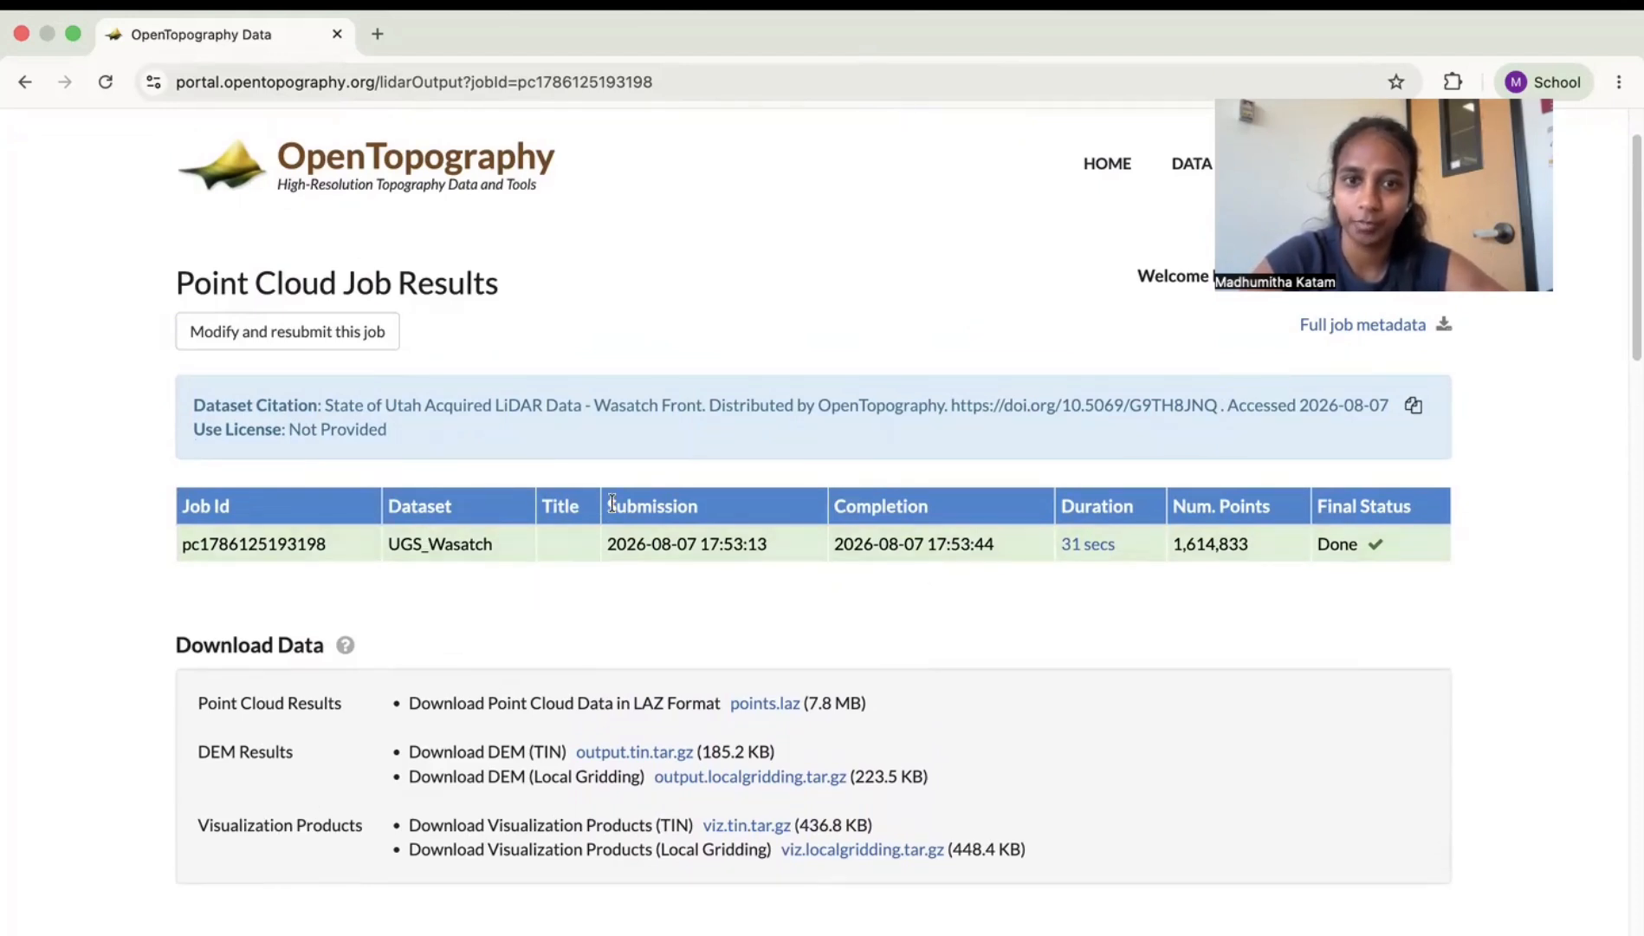
# - Show the 3D viewer's settings and set the point cloud's display attribute to Classification
pyautogui.scroll(-1, 612, 503)
pyautogui.scroll(-5, 613, 500)
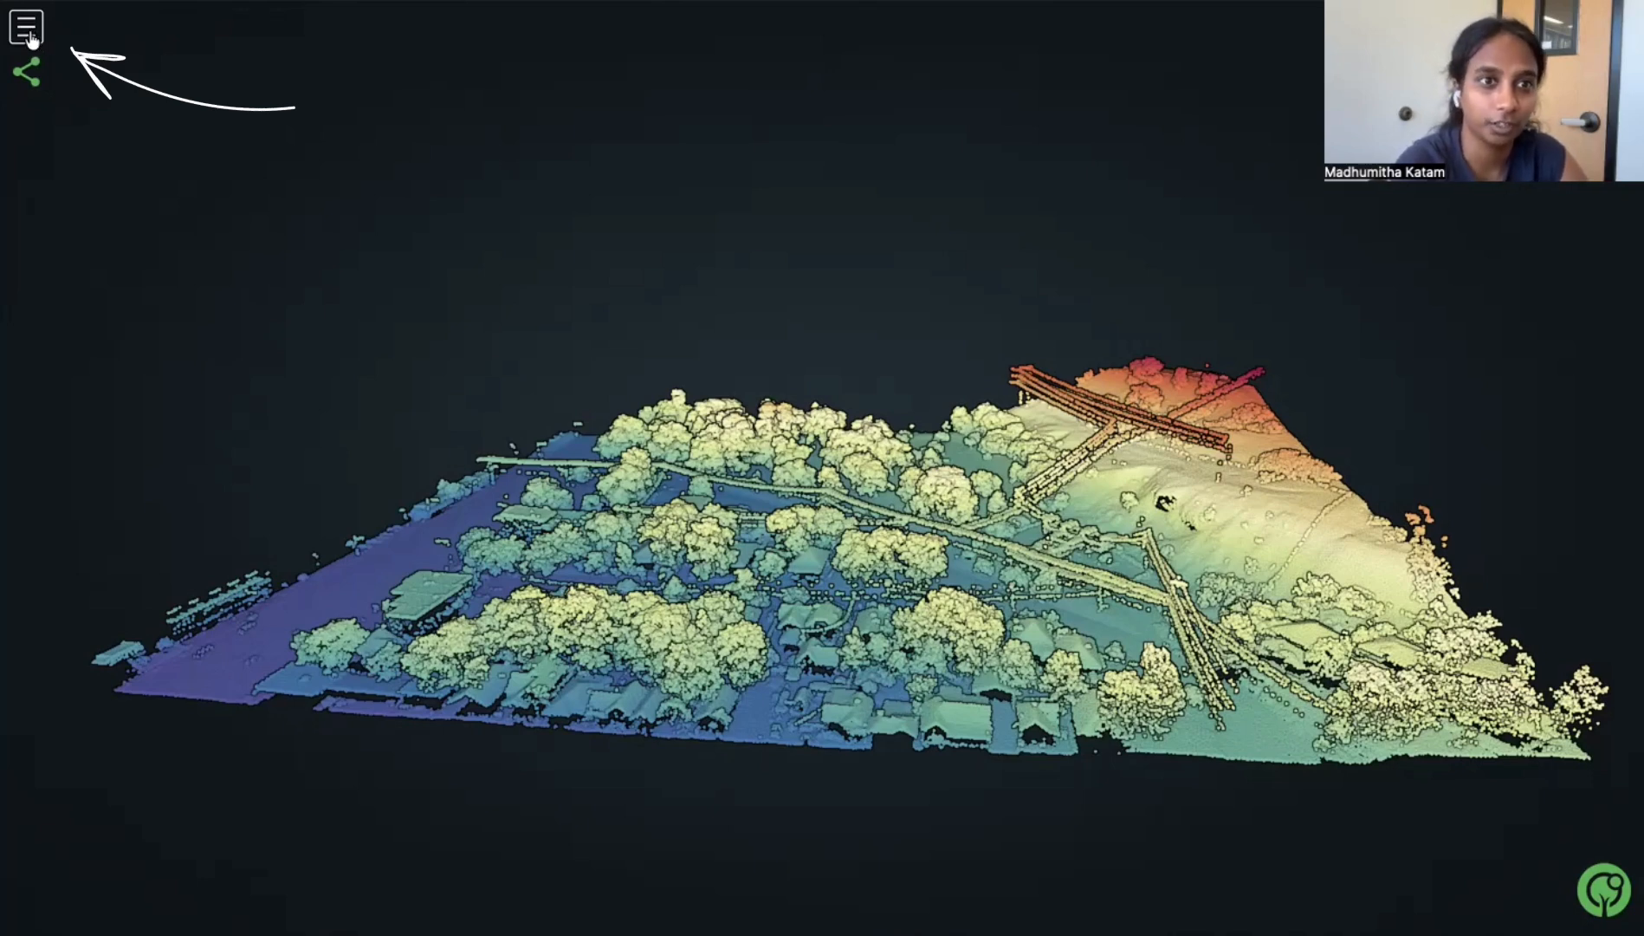
pyautogui.click(27, 29)
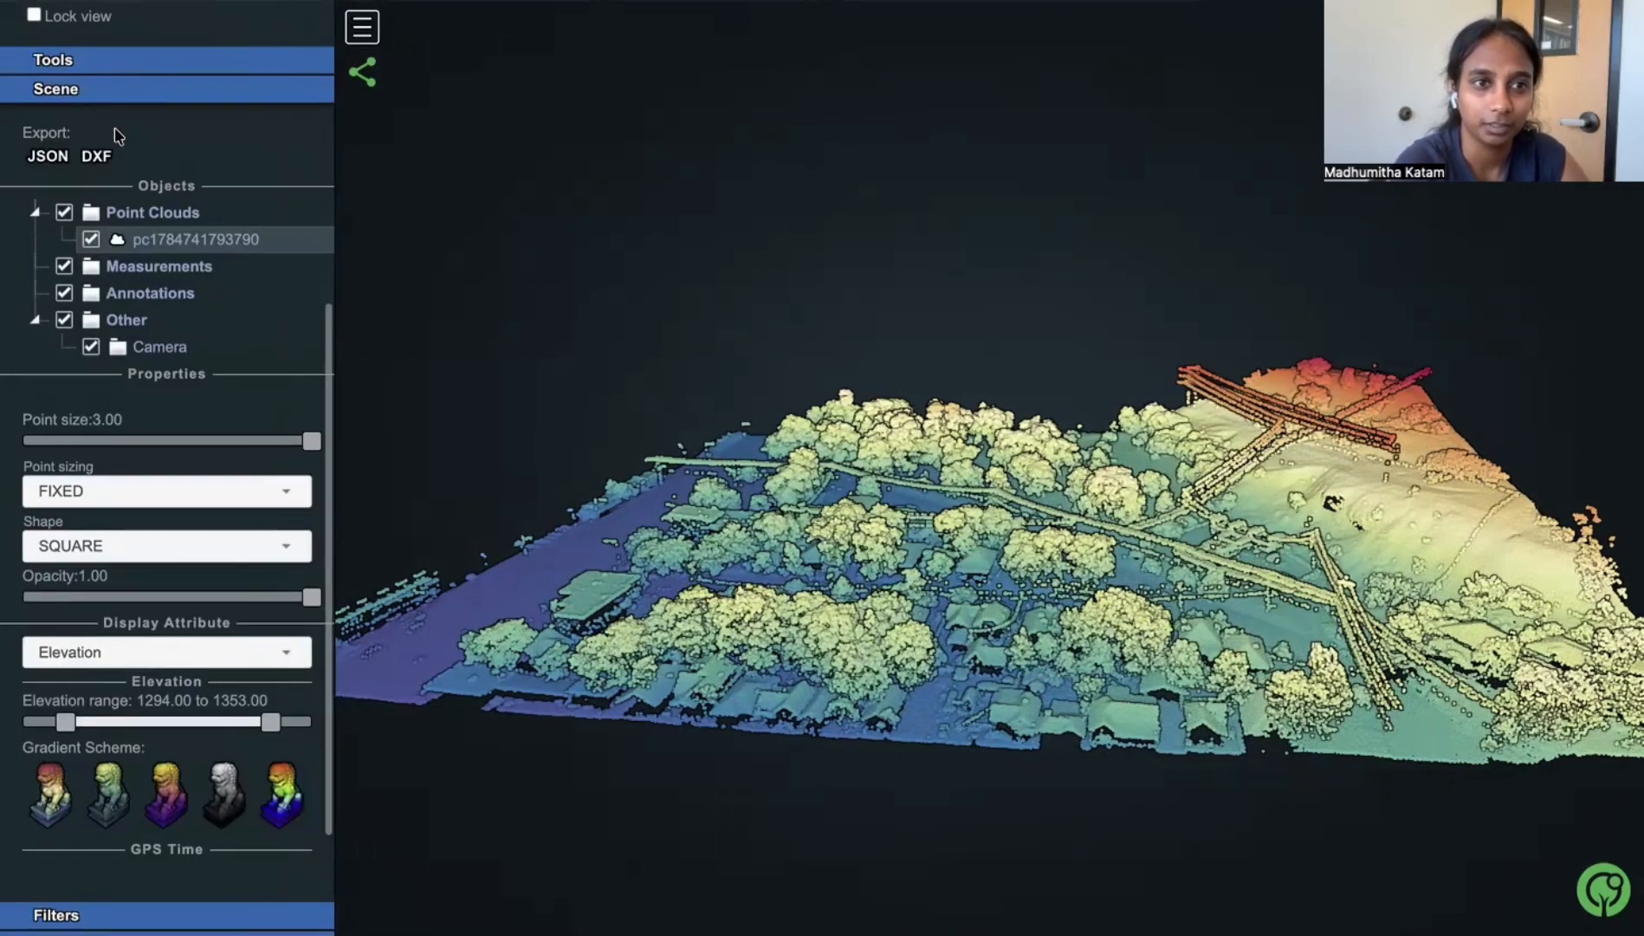
pyautogui.scroll(3, 113, 131)
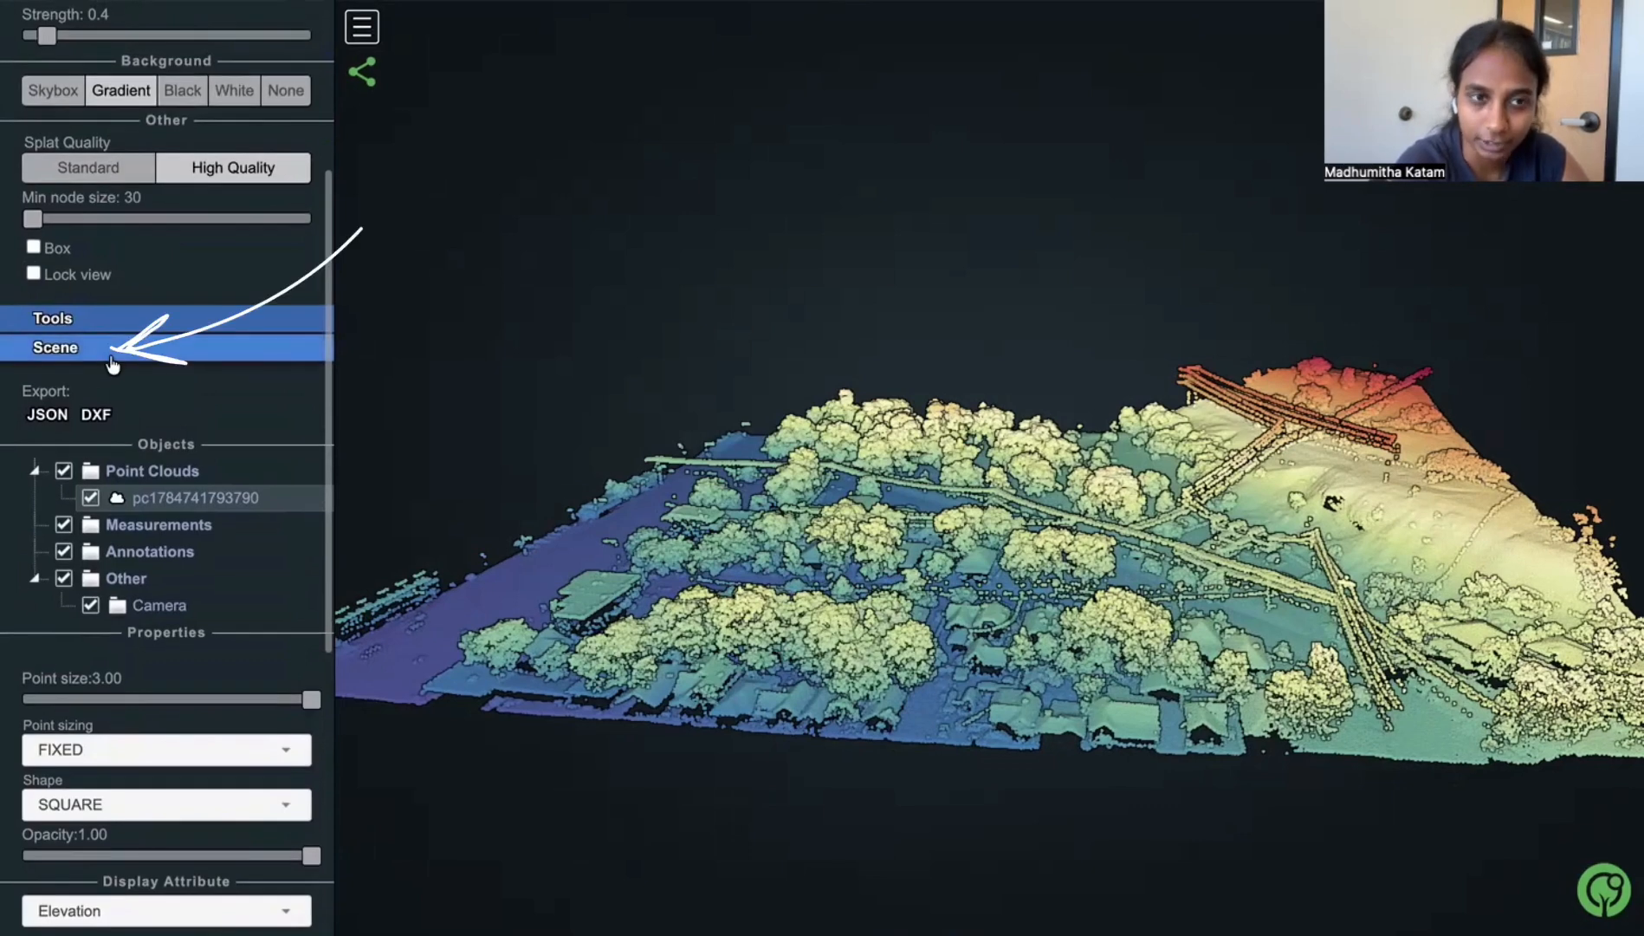
pyautogui.scroll(-1, 110, 357)
pyautogui.scroll(-5, 111, 362)
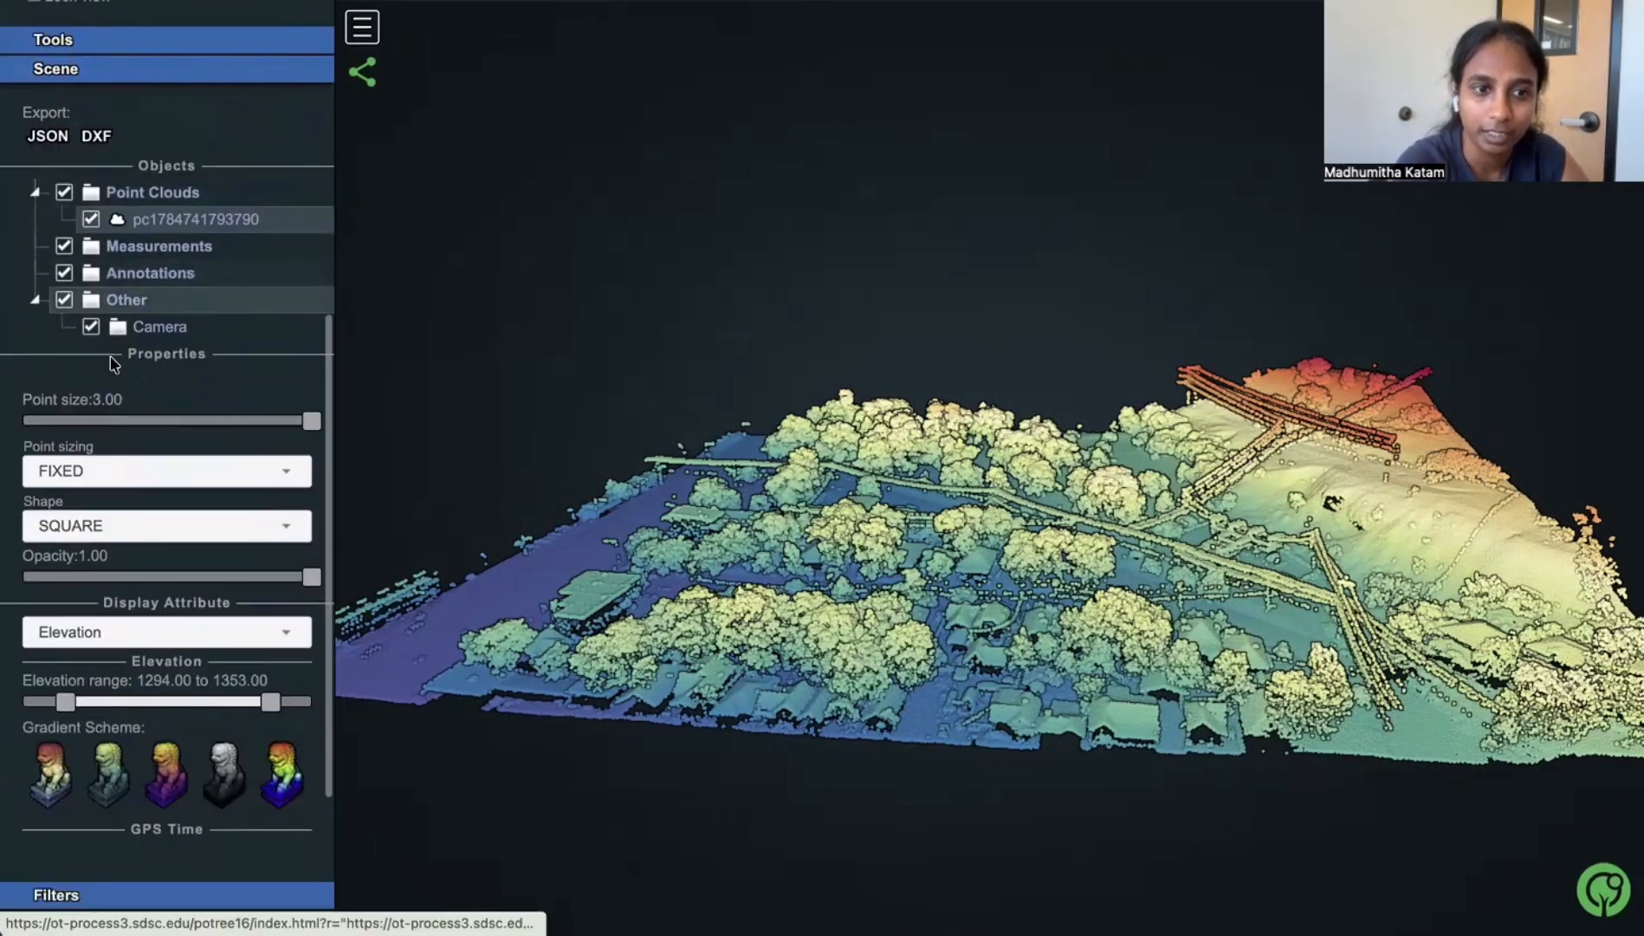
pyautogui.scroll(-1, 114, 365)
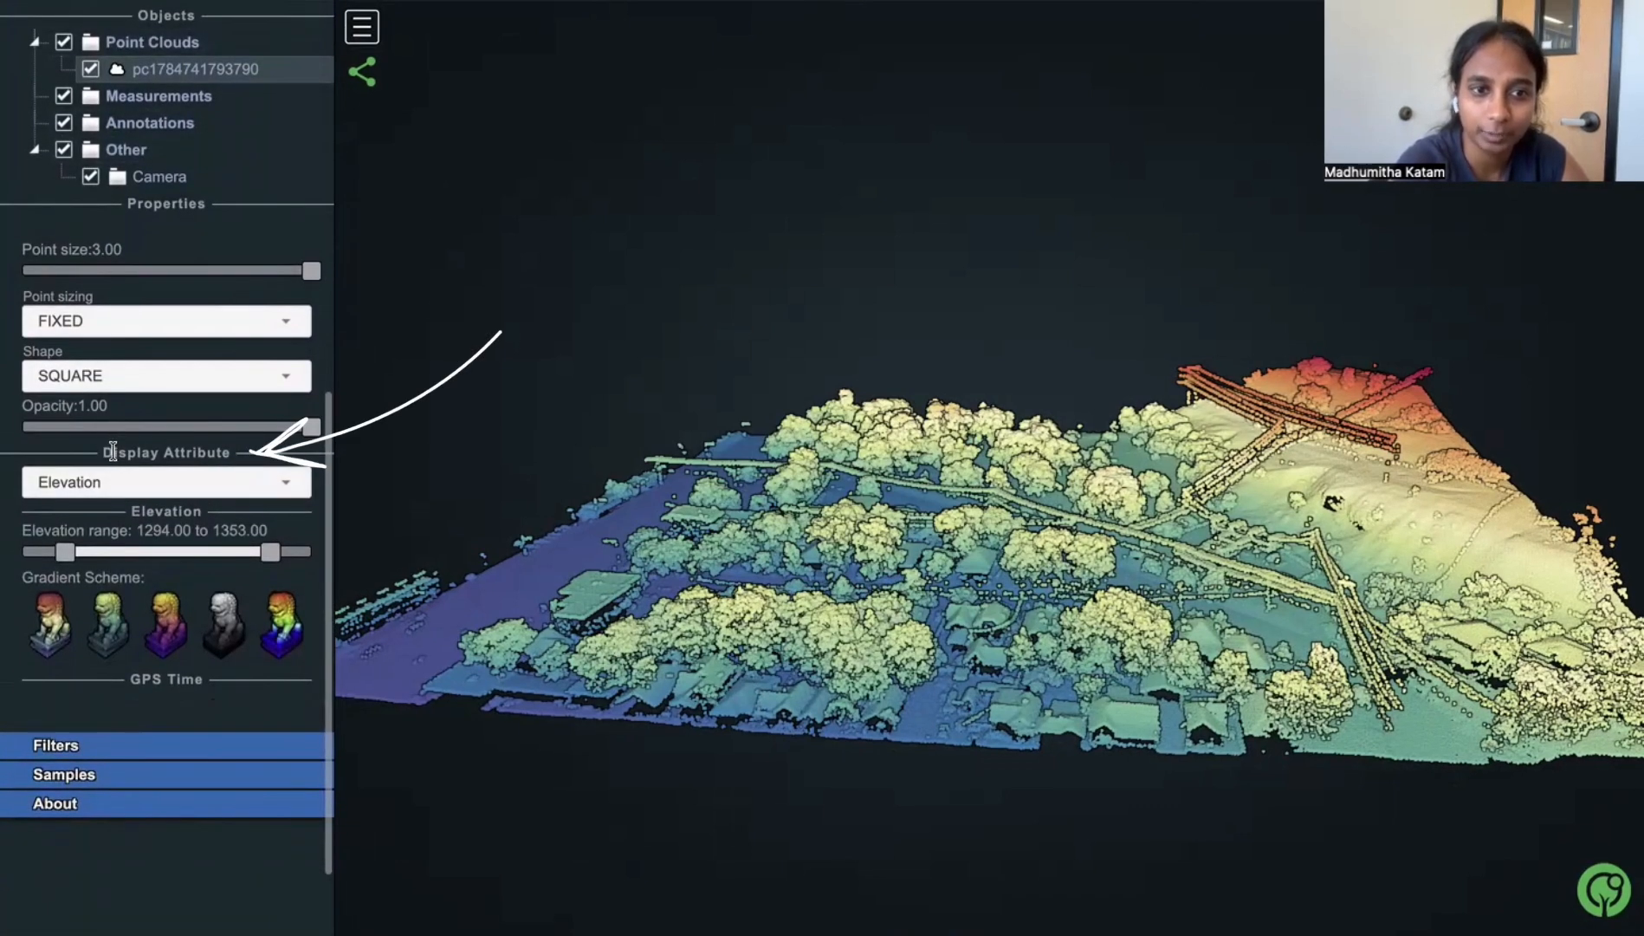
pyautogui.moveTo(102, 452); pyautogui.dragTo(247, 459)
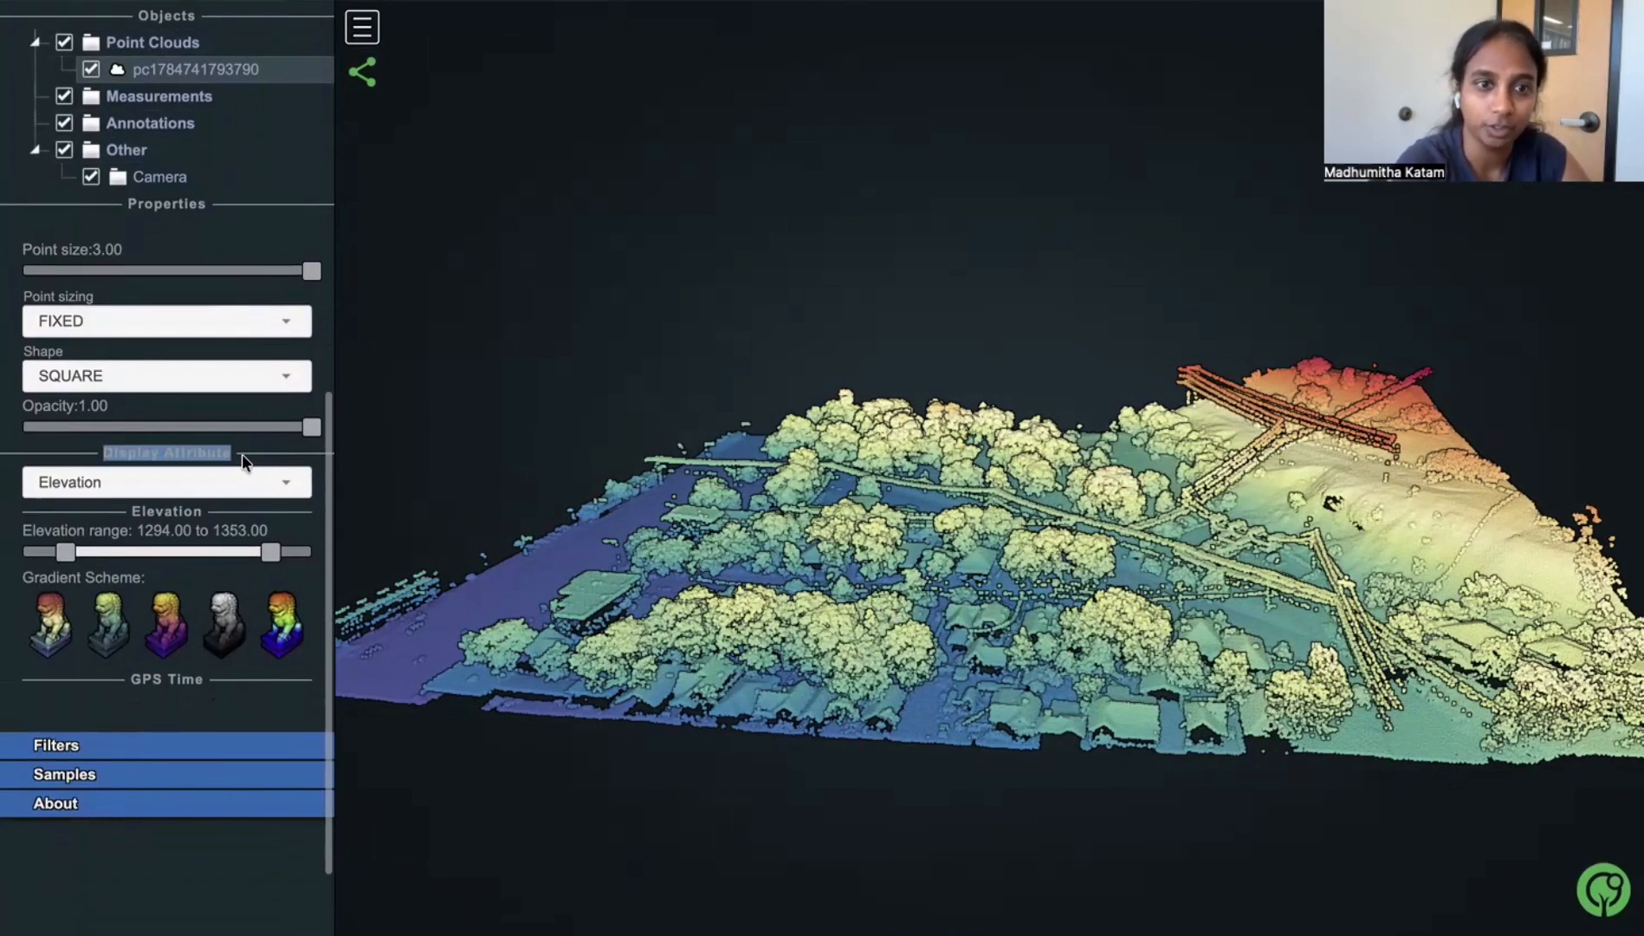
pyautogui.click(281, 483)
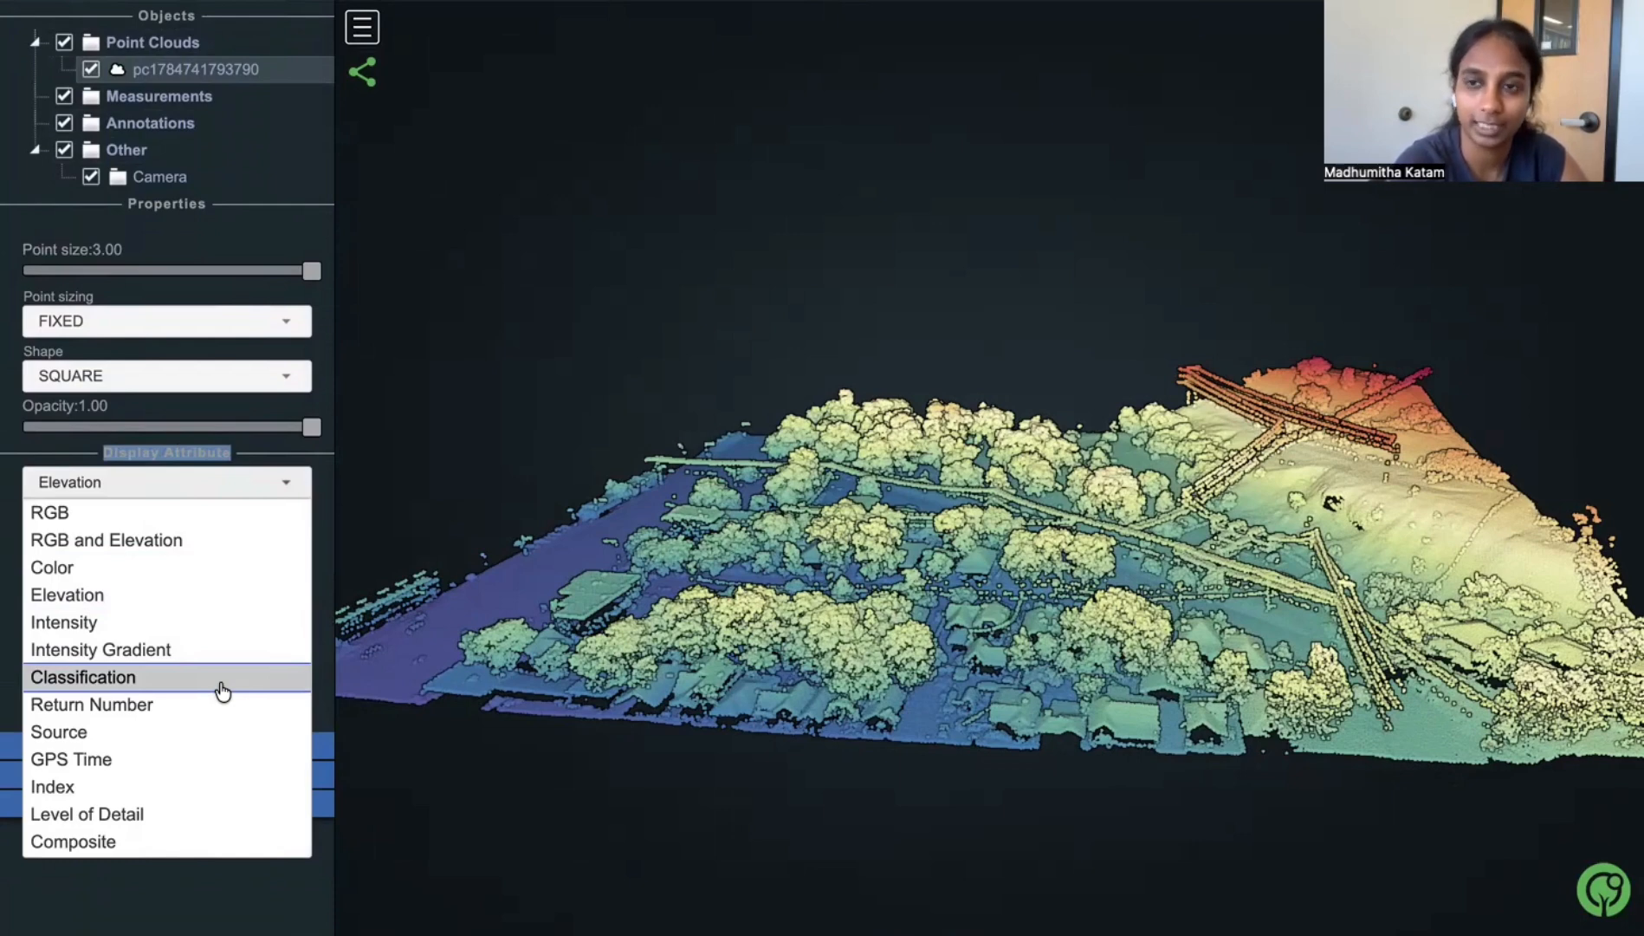
pyautogui.click(222, 688)
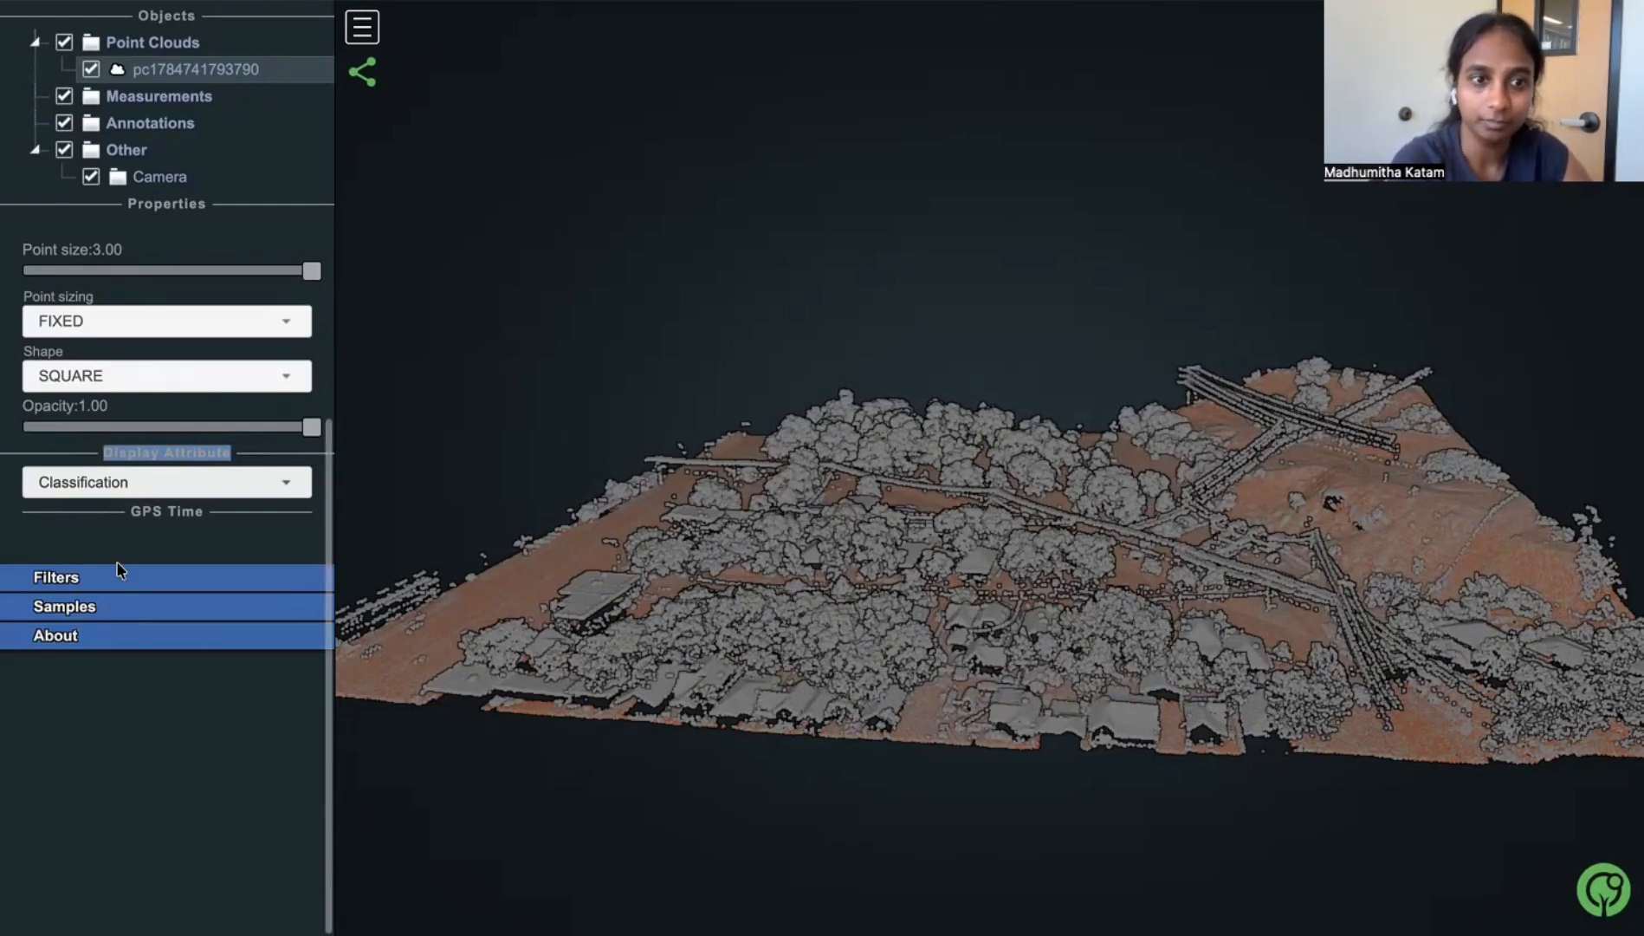
# - Expand the classification filters and hide the unclassified points so only the ground class is displayed
pyautogui.click(74, 584)
pyautogui.scroll(-2, 75, 583)
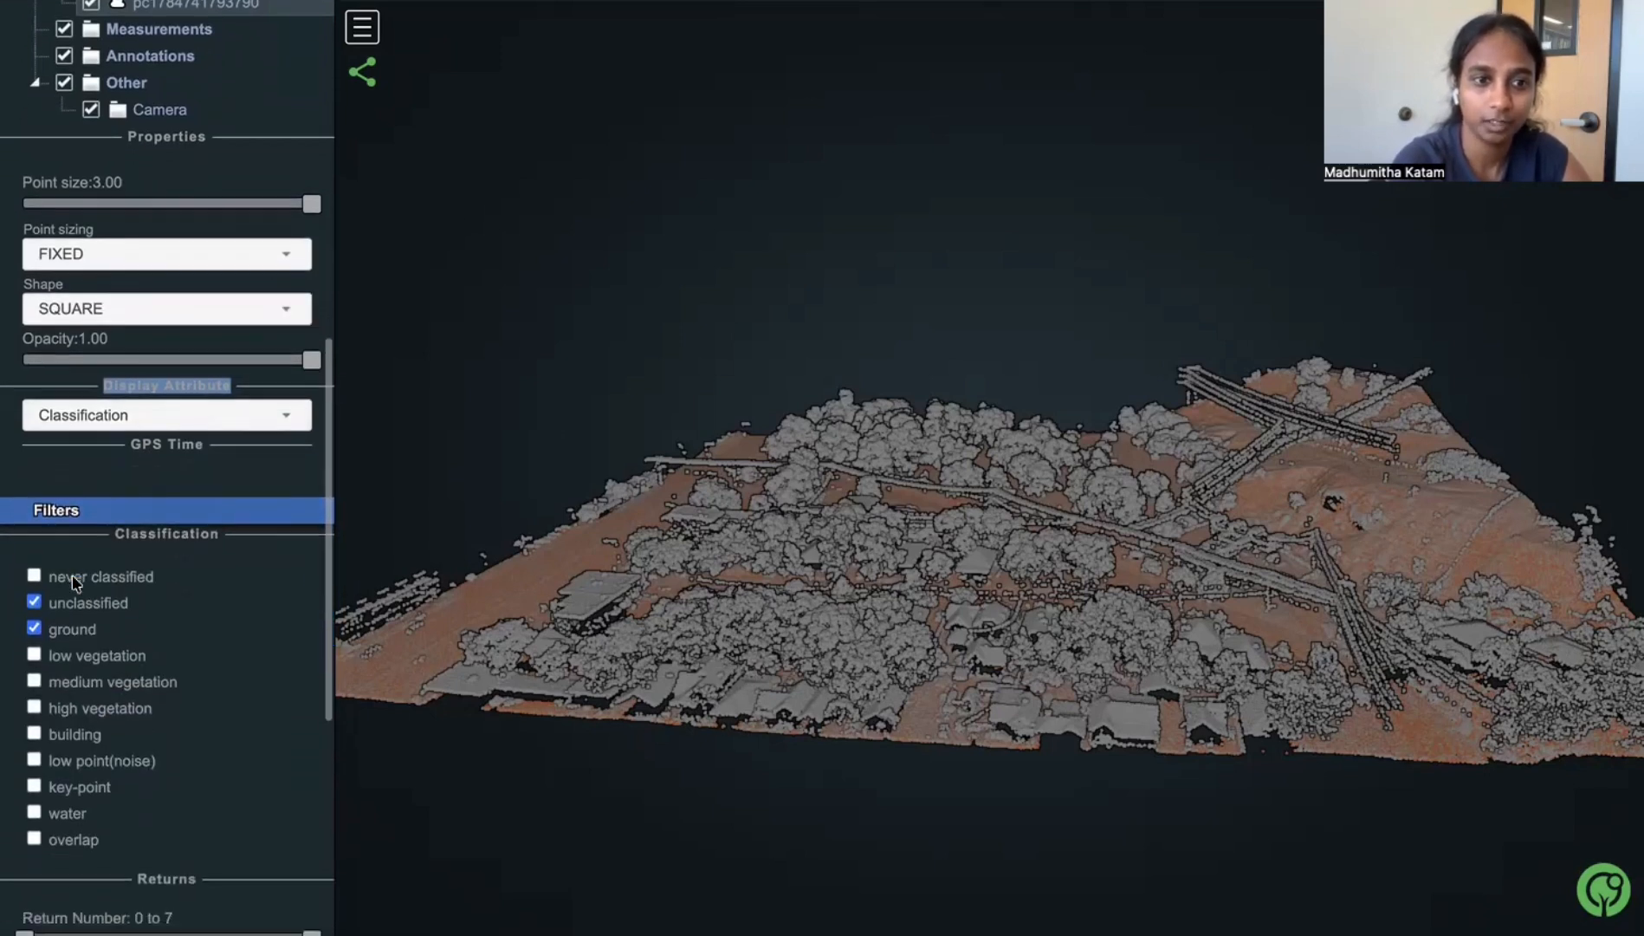
pyautogui.scroll(-2, 75, 584)
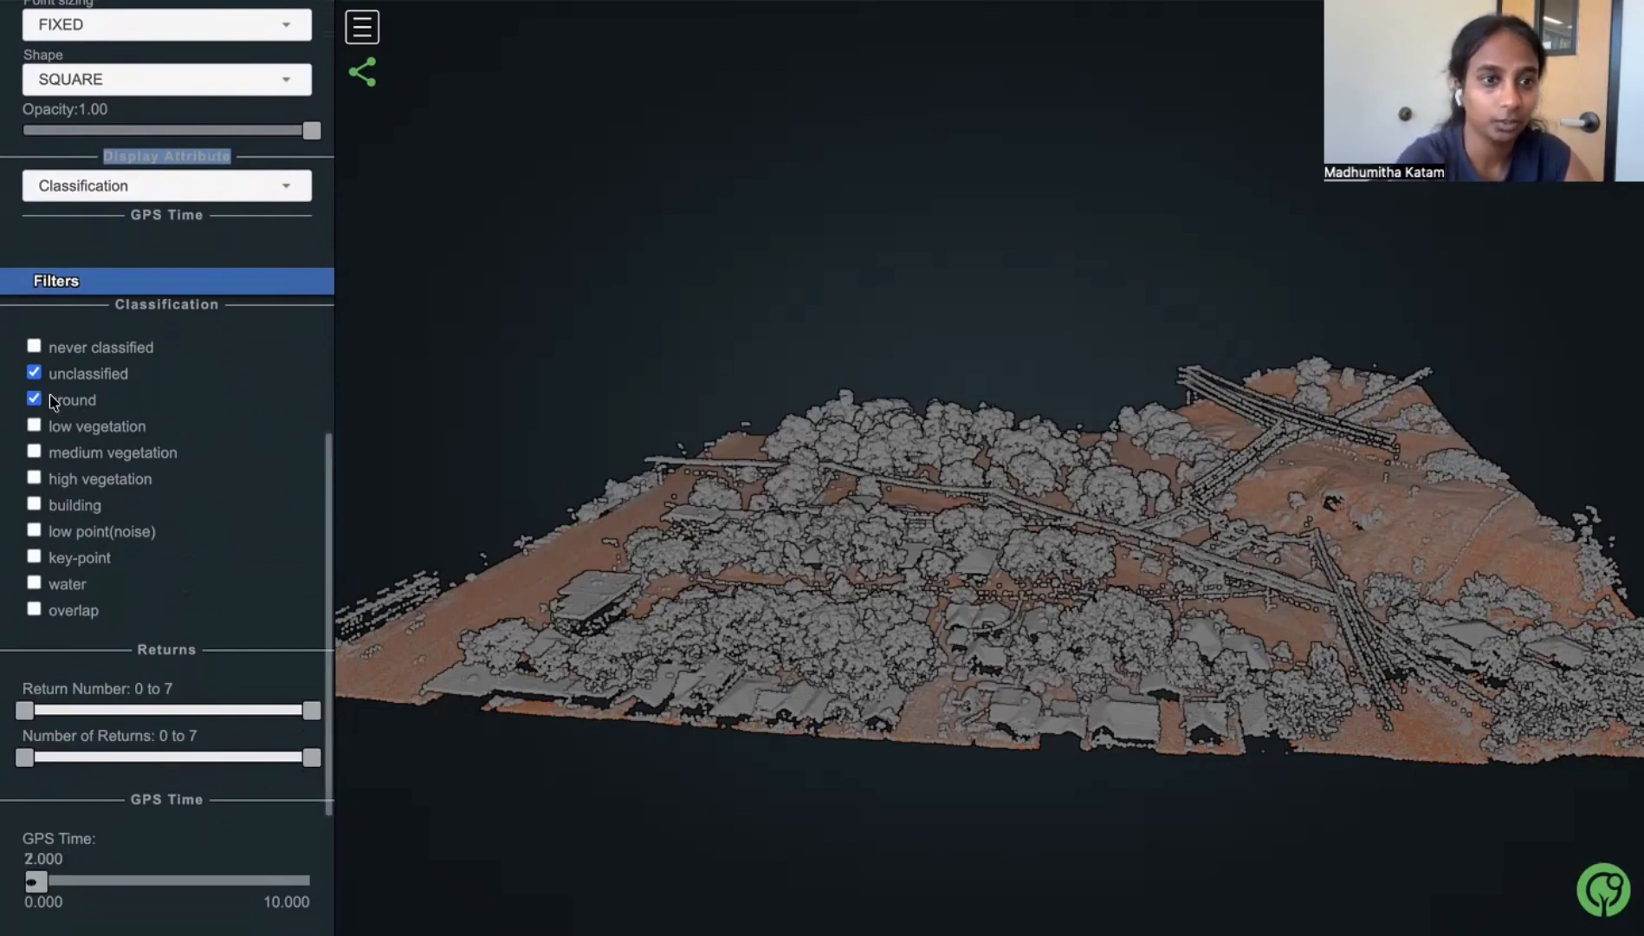
pyautogui.click(34, 374)
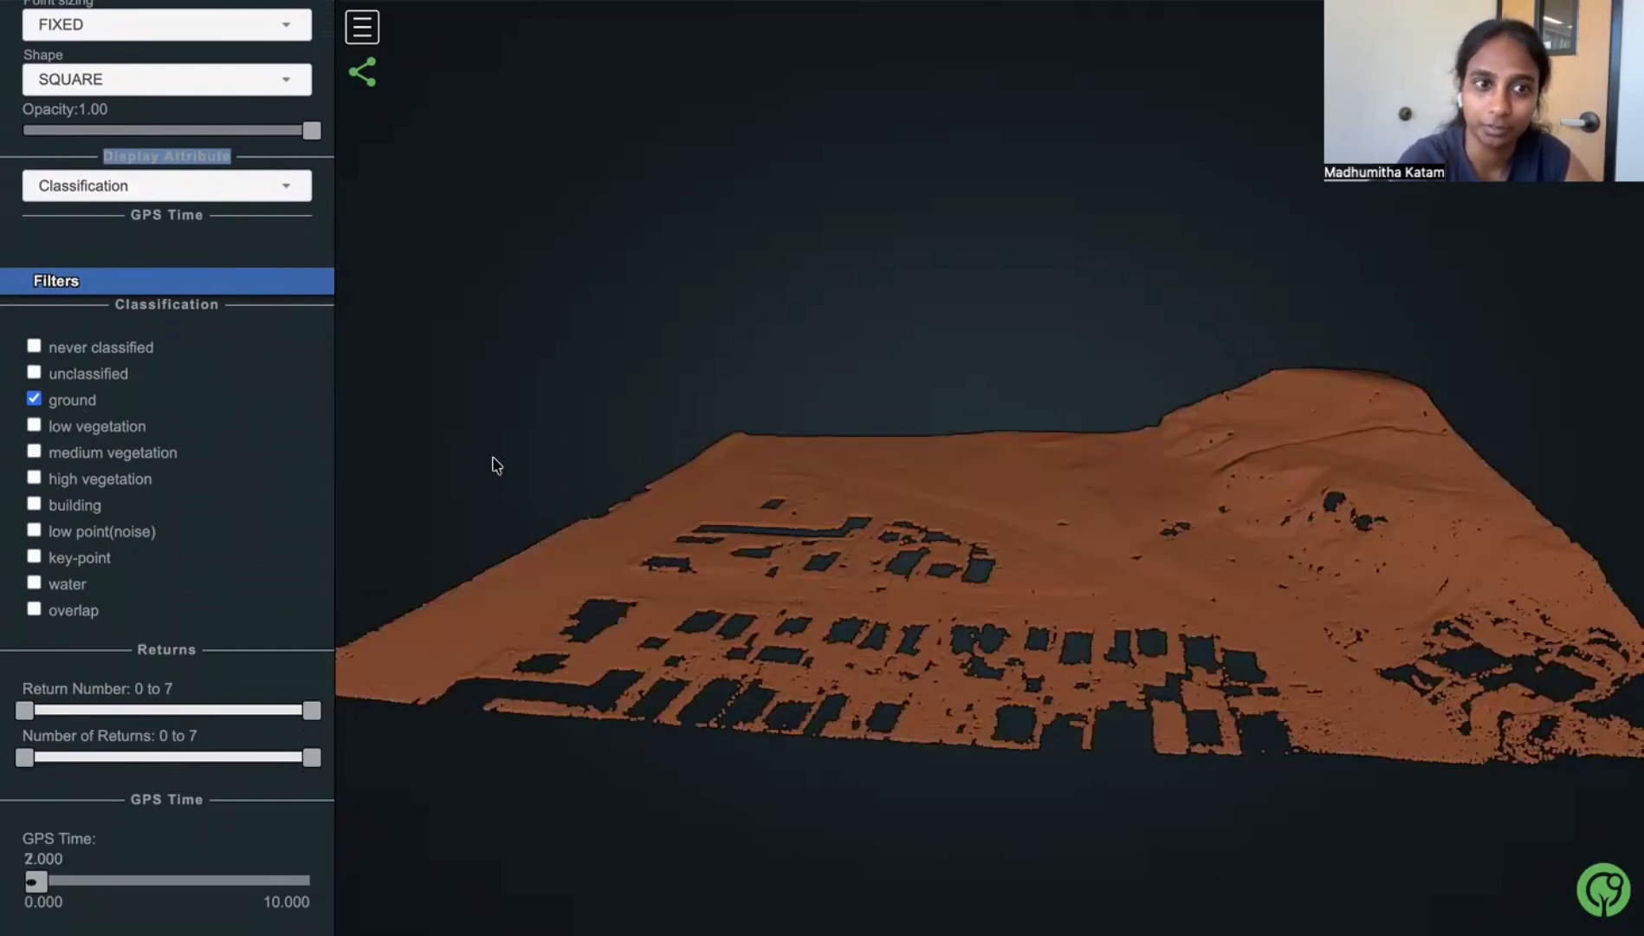
# - Show the unclassified points again, hide the ground class, and collapse the filters
pyautogui.click(33, 373)
pyautogui.click(34, 399)
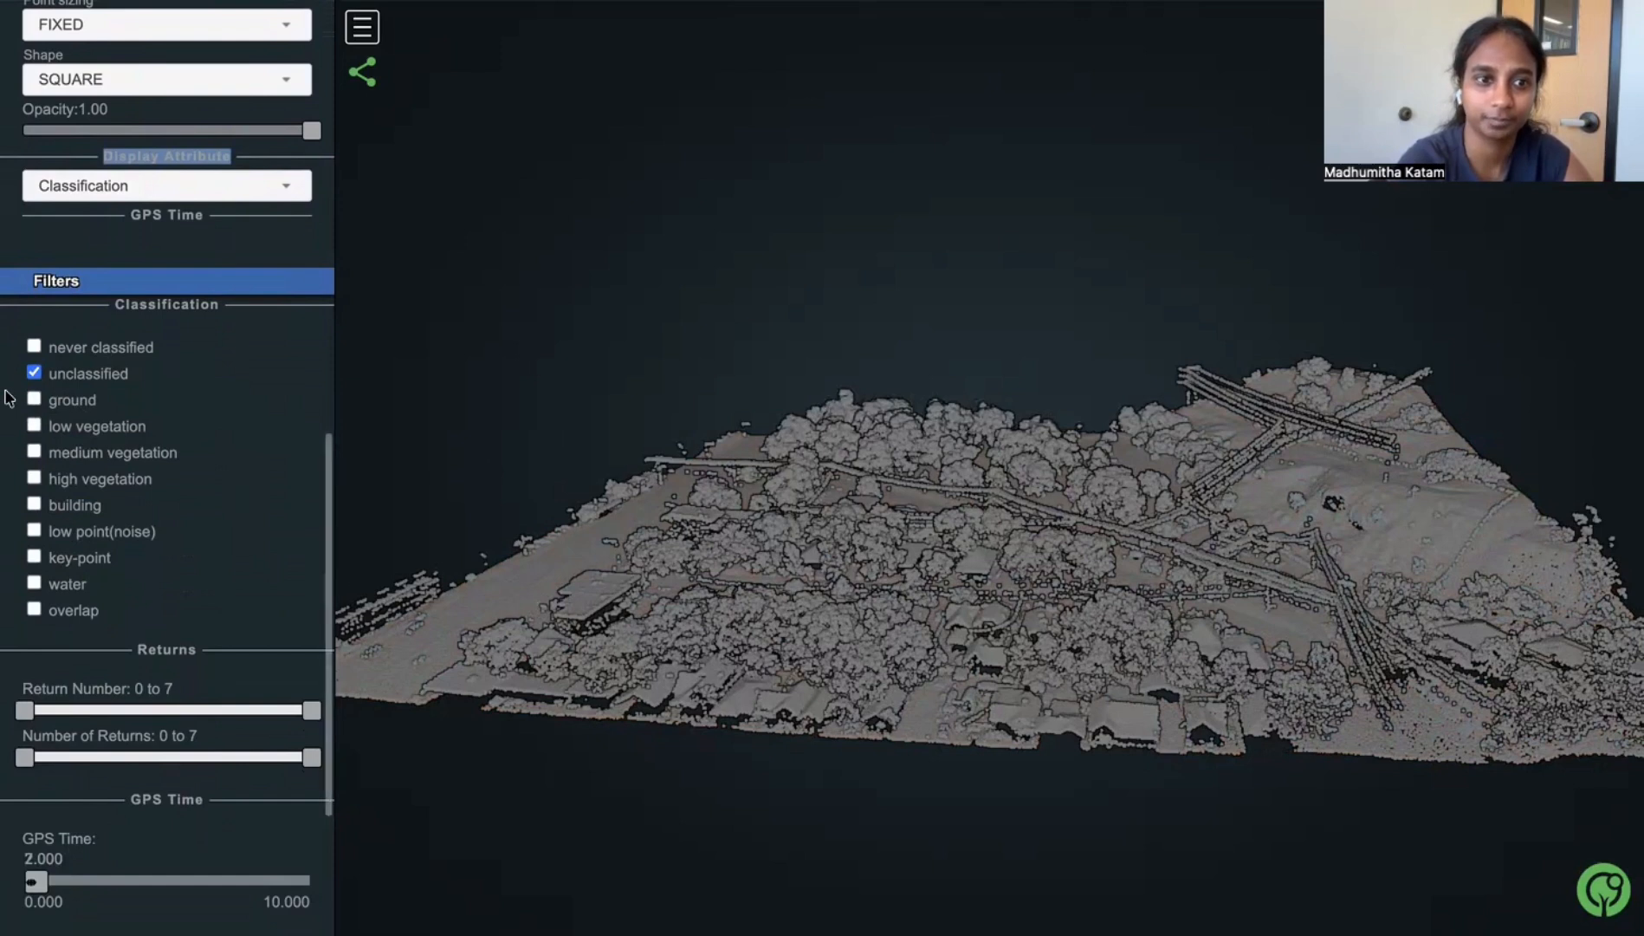
pyautogui.click(63, 289)
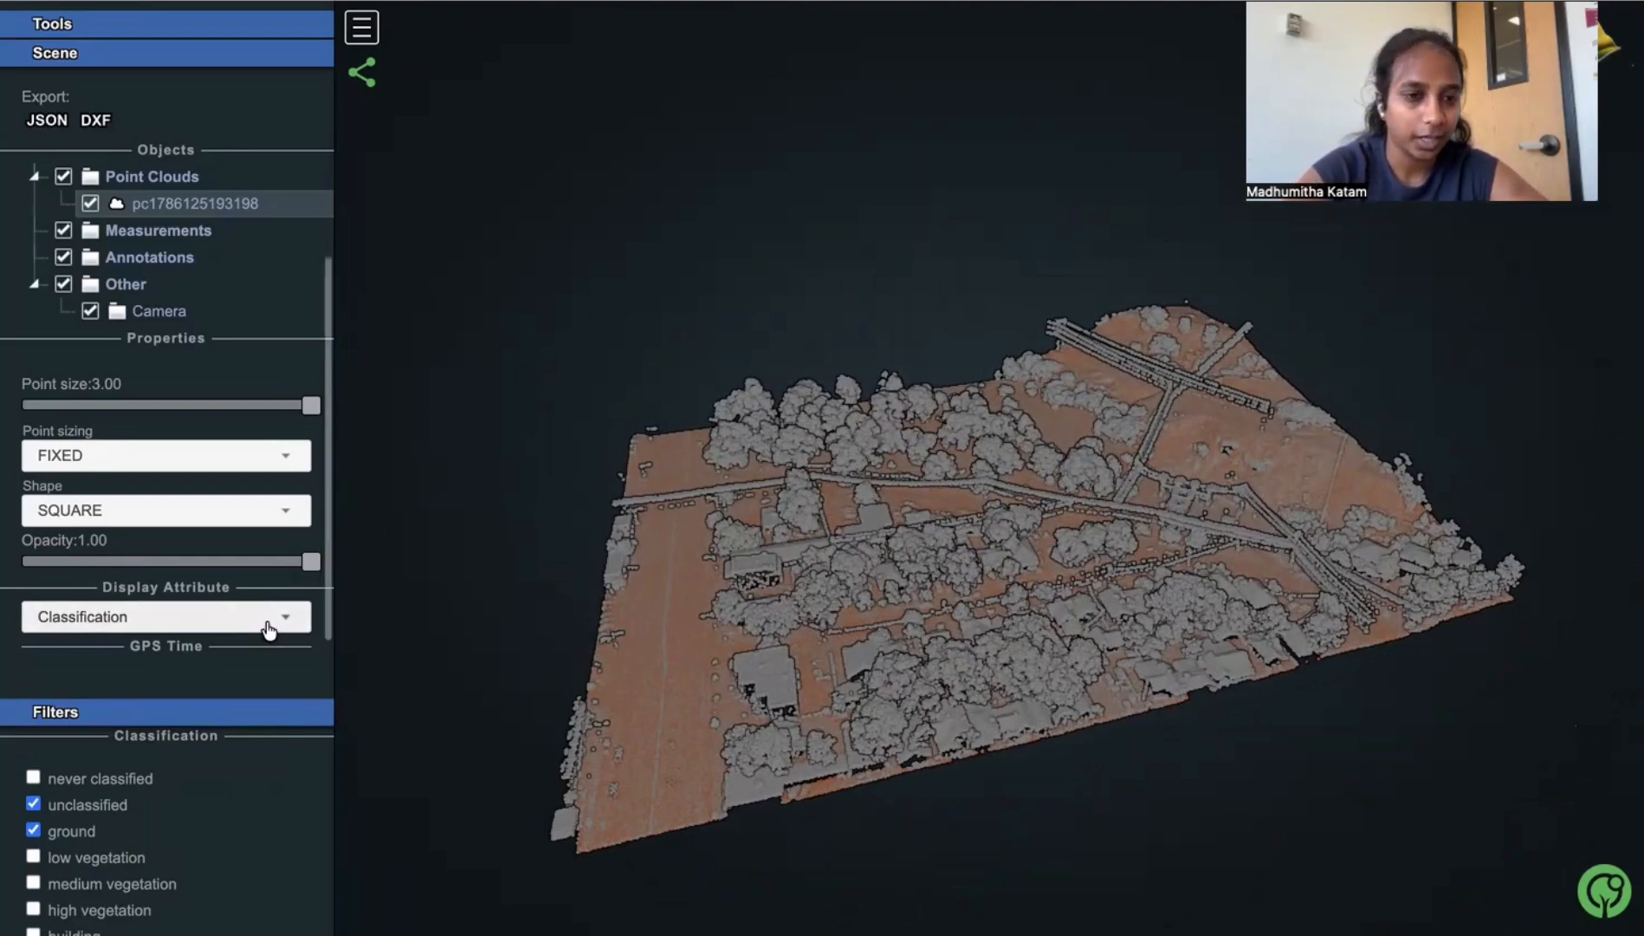
# - Set the point cloud's display attribute to Return Number
pyautogui.click(268, 630)
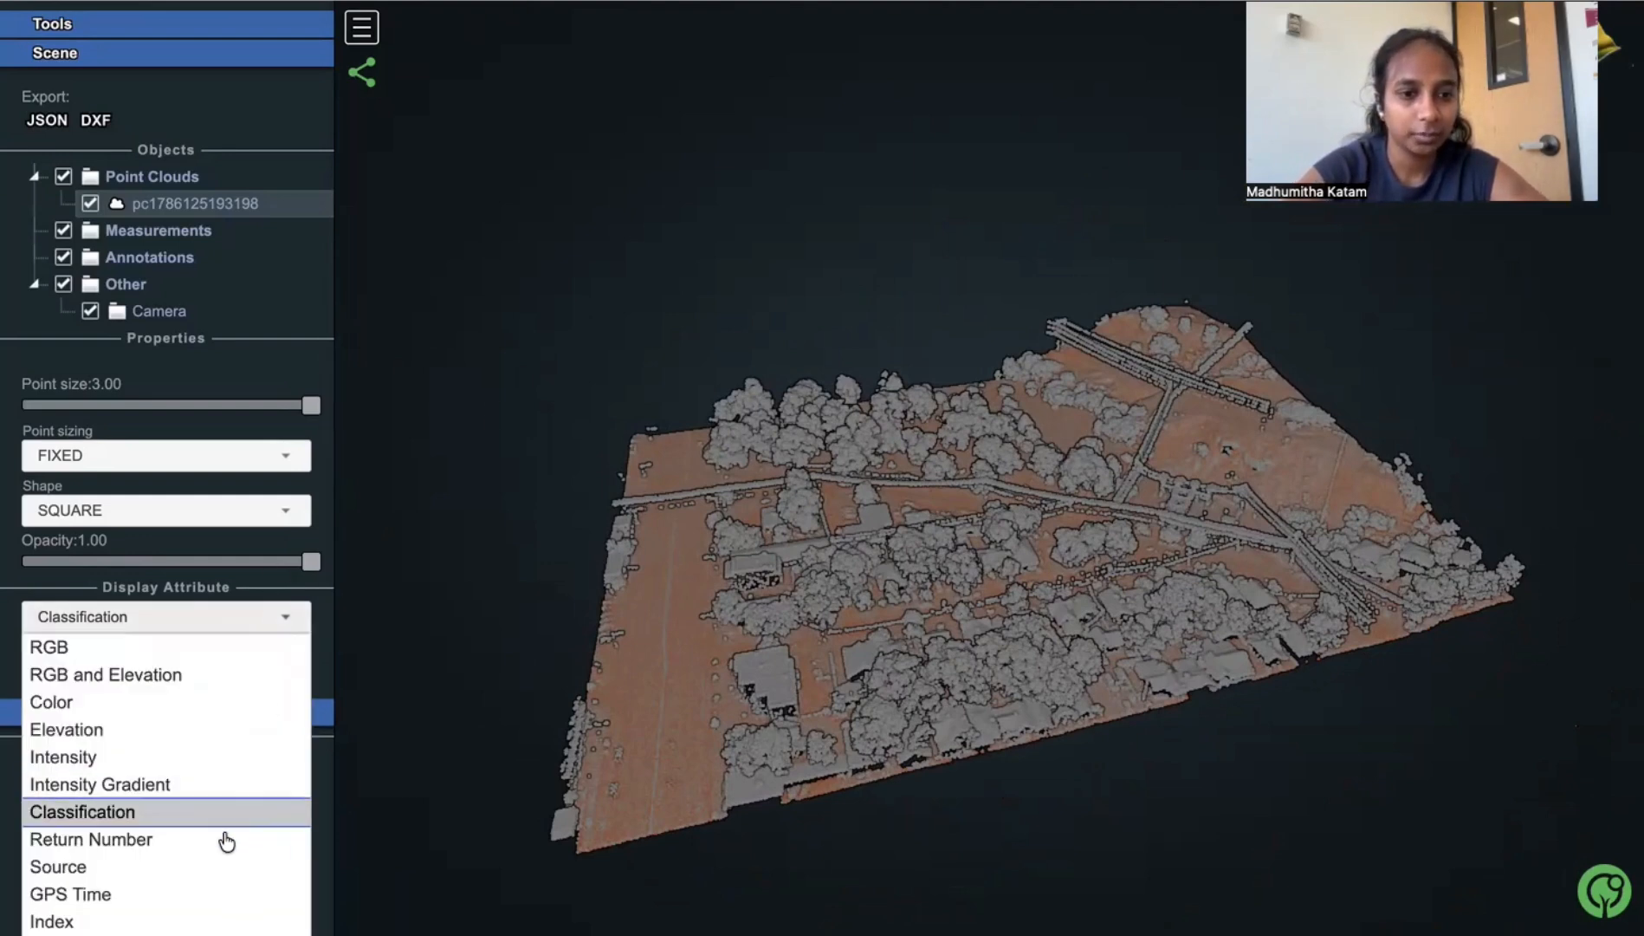
pyautogui.click(217, 841)
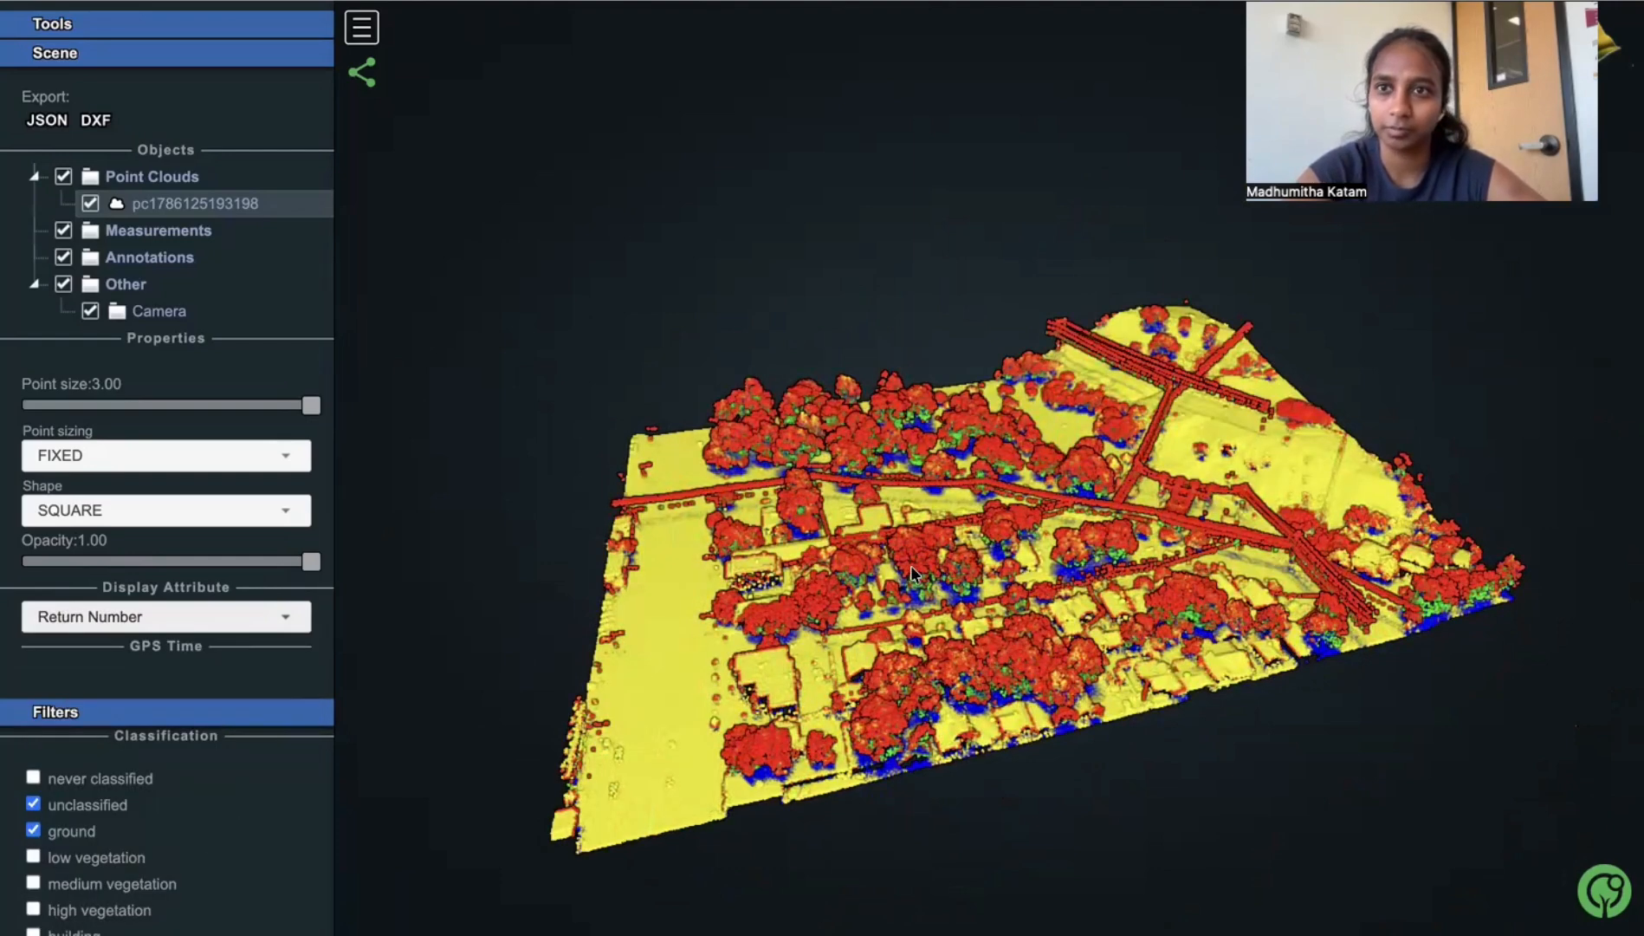
# - Examine how the return-number colours are distributed over the trees, power lines and ground, including a close-up of individual trees
pyautogui.scroll(-3, 911, 572)
pyautogui.scroll(3, 911, 565)
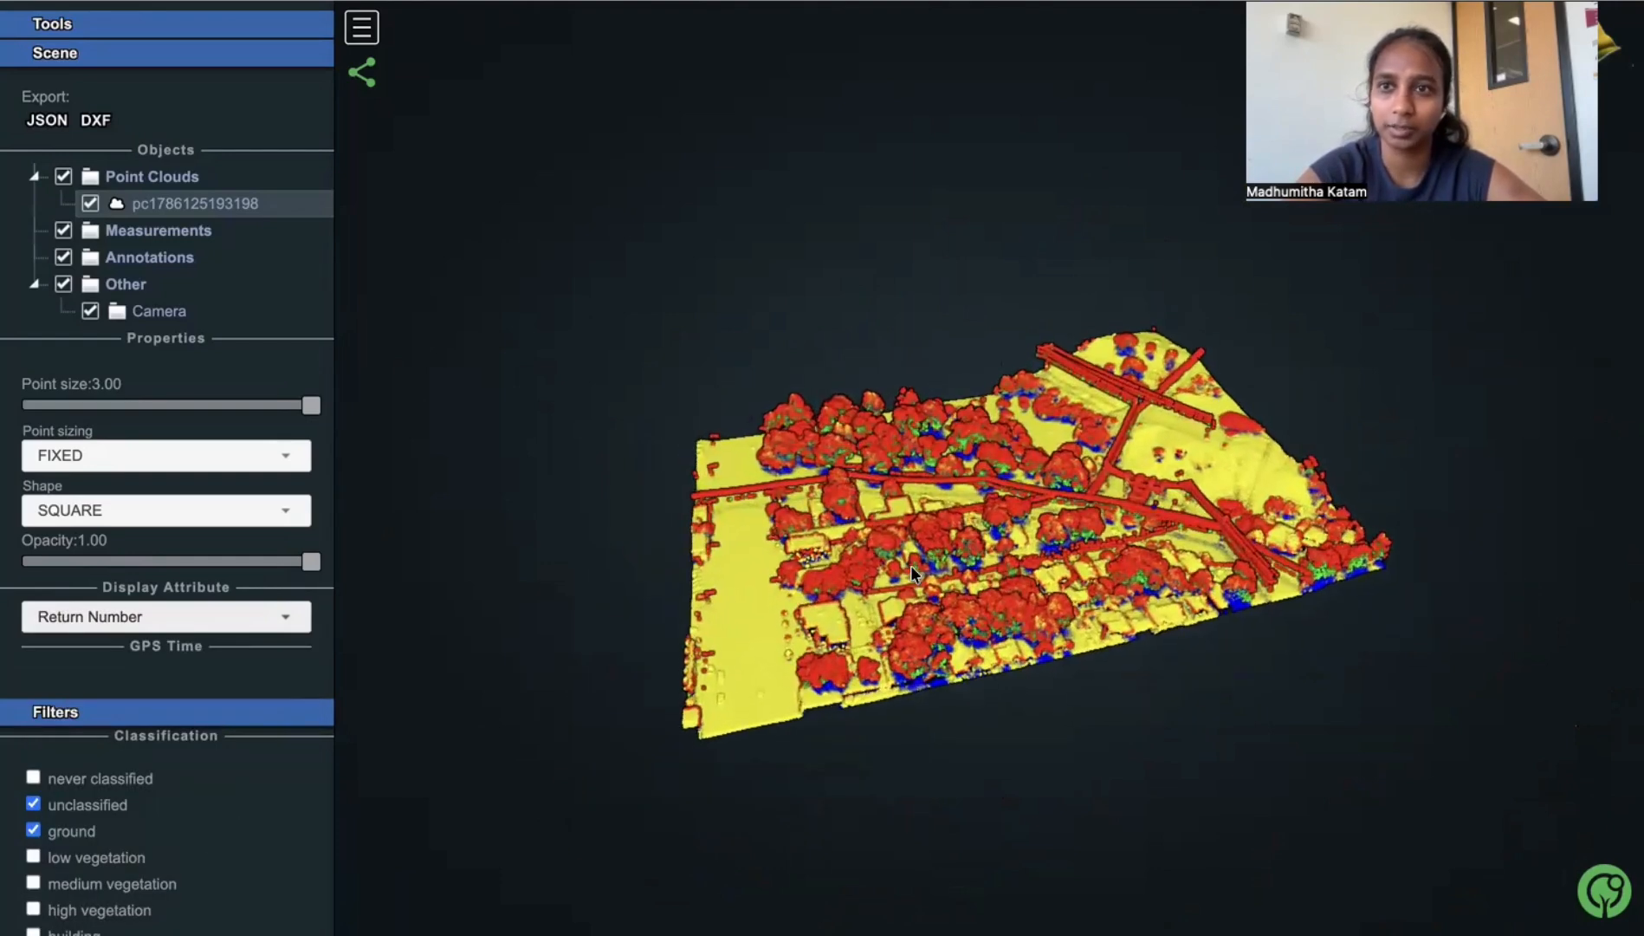
pyautogui.scroll(5, 910, 566)
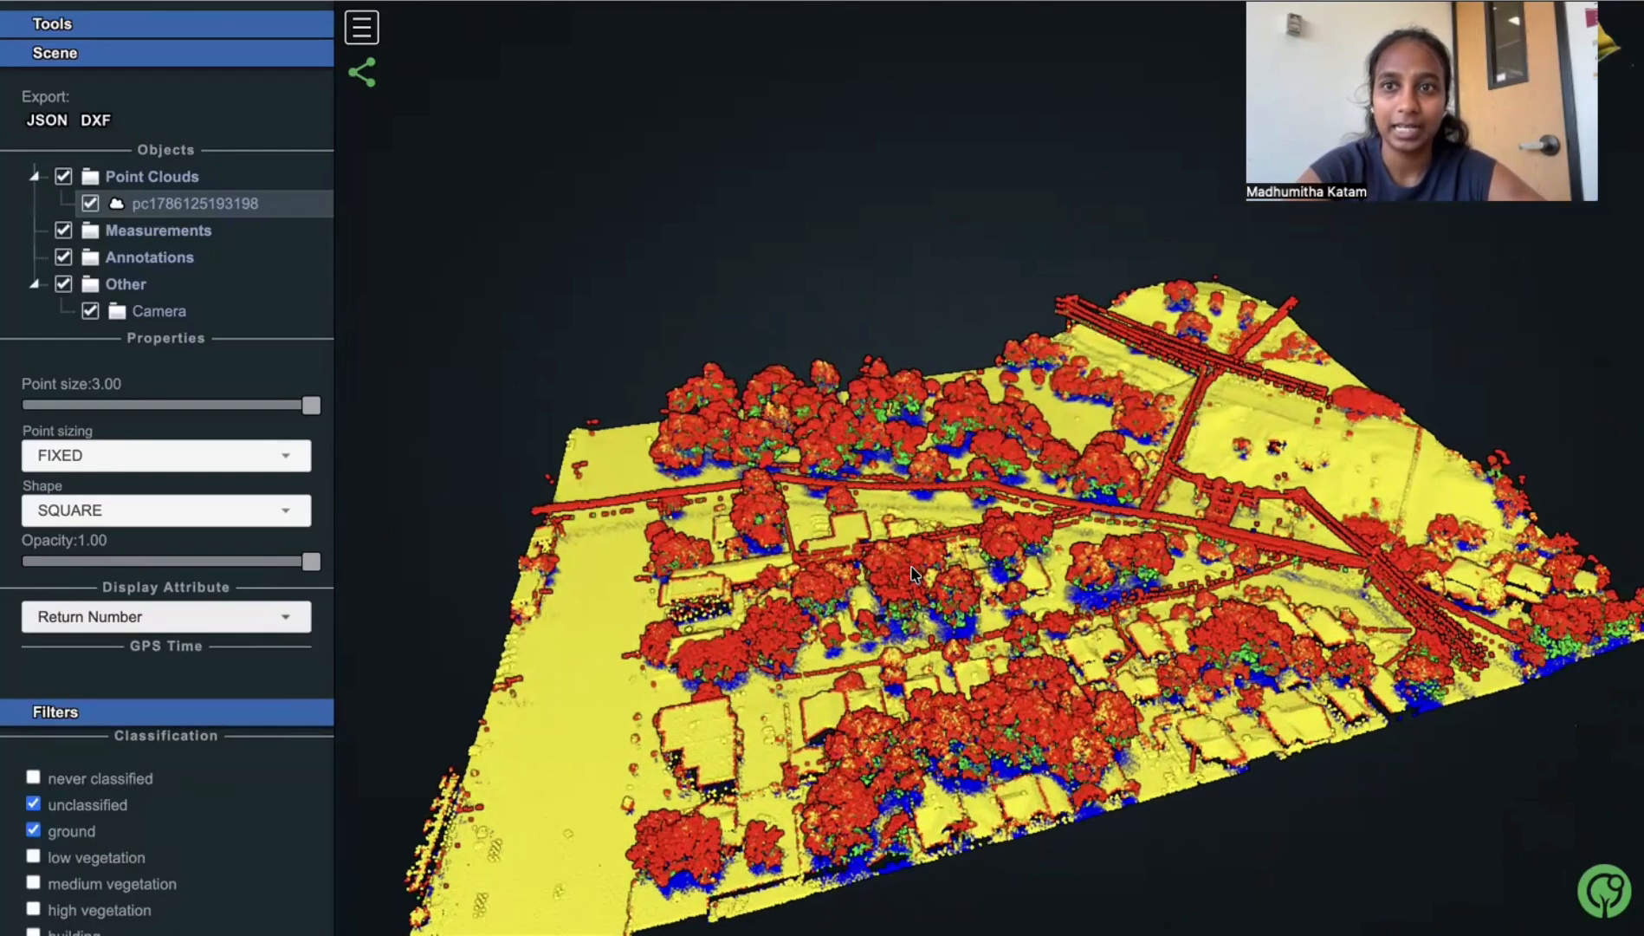
pyautogui.scroll(-3, 910, 567)
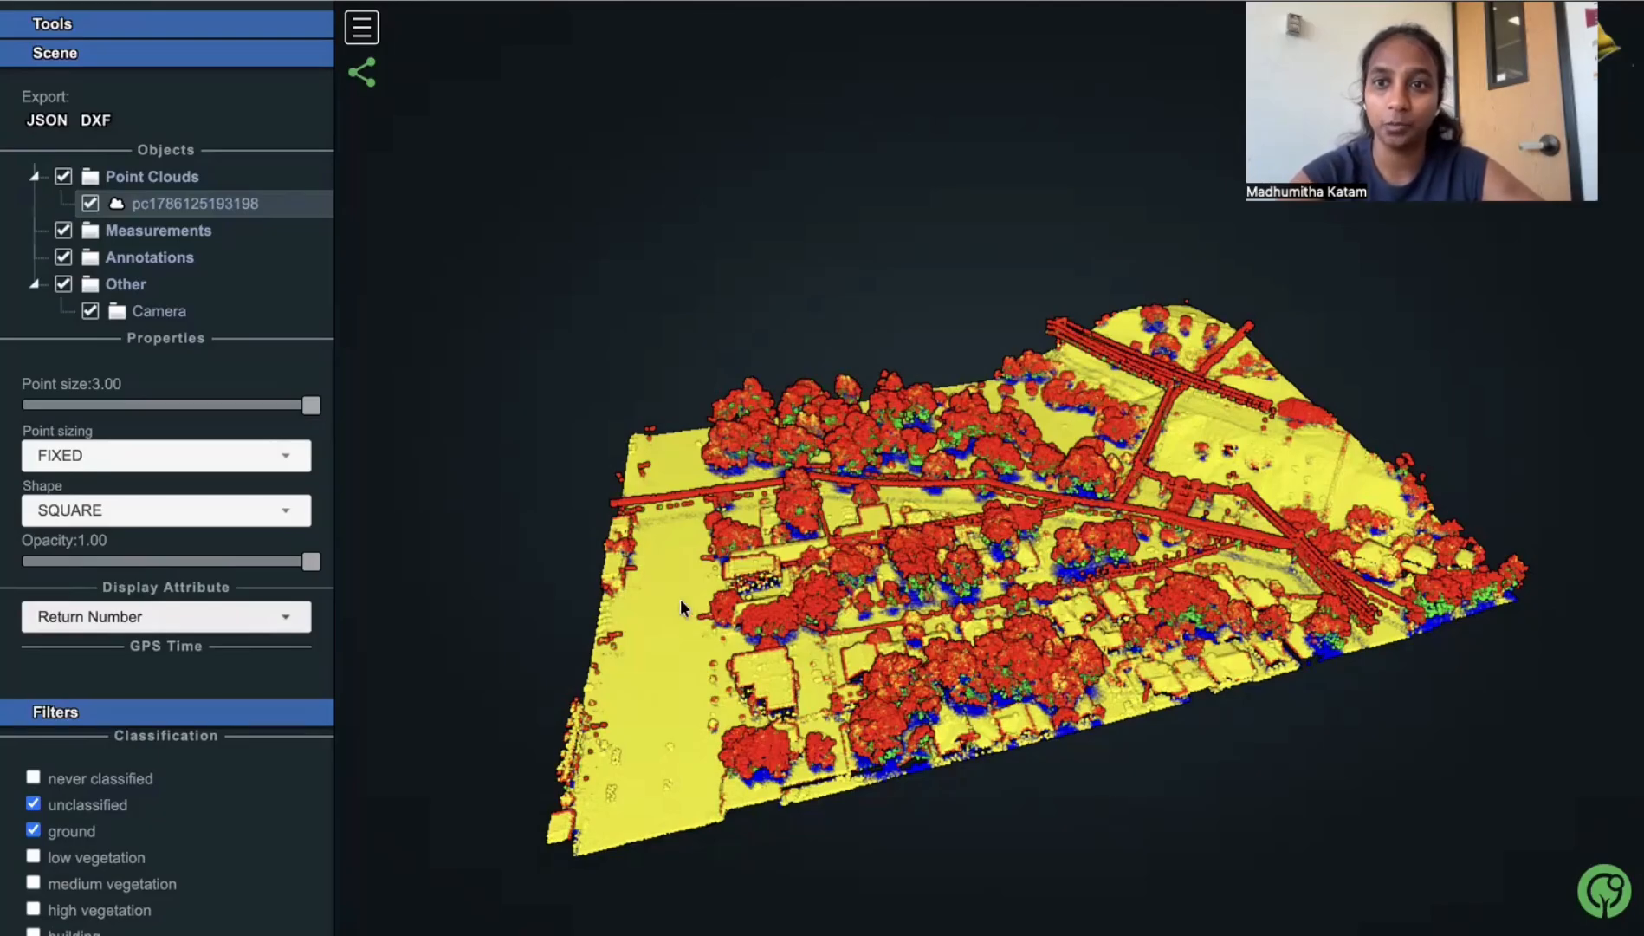
pyautogui.scroll(-3, 688, 617)
pyautogui.scroll(5, 690, 619)
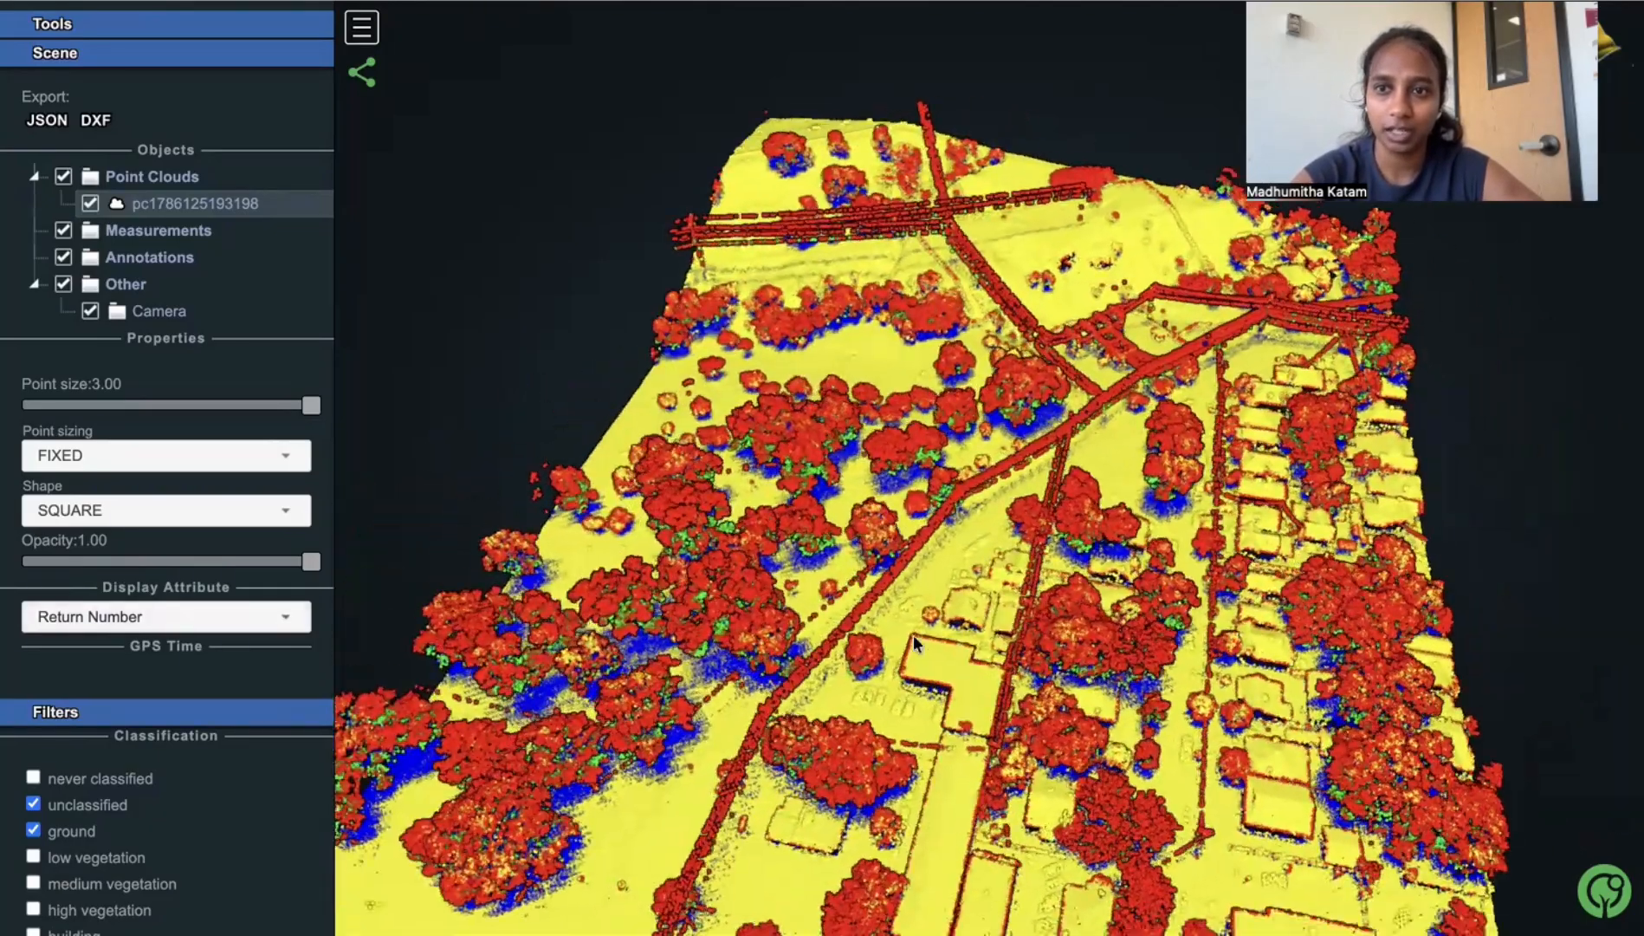
pyautogui.moveTo(913, 635); pyautogui.dragTo(823, 542)
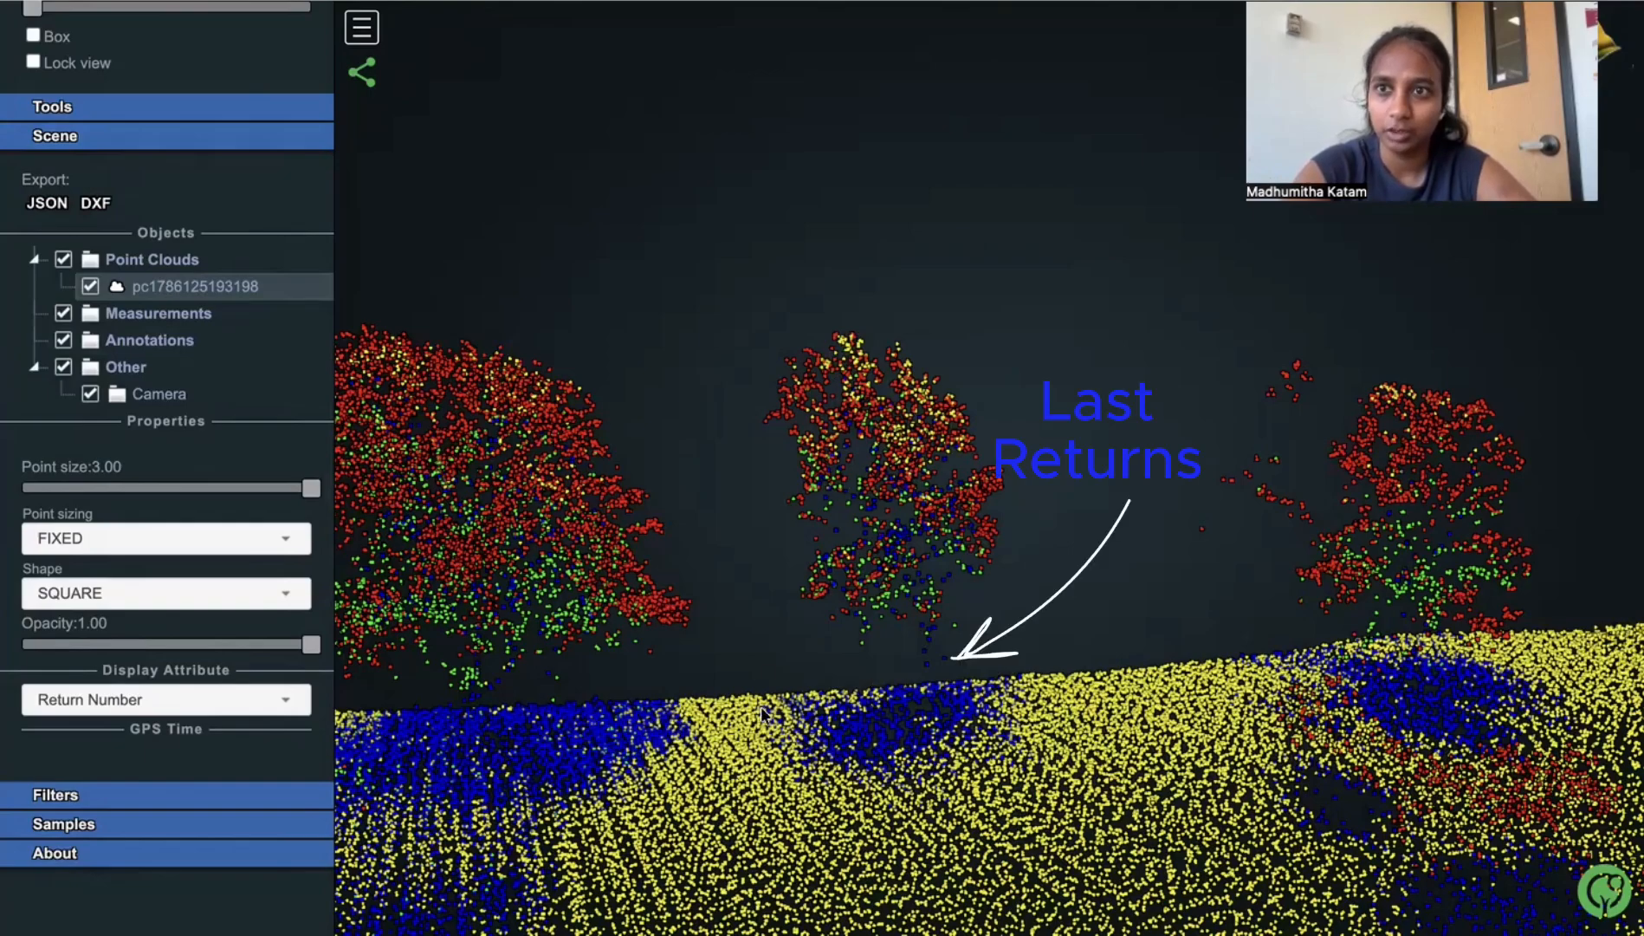
pyautogui.moveTo(844, 655)
pyautogui.mouseDown()
pyautogui.moveTo(793, 702)
pyautogui.moveTo(801, 686)
pyautogui.moveTo(760, 682)
pyautogui.moveTo(815, 652)
pyautogui.mouseUp()
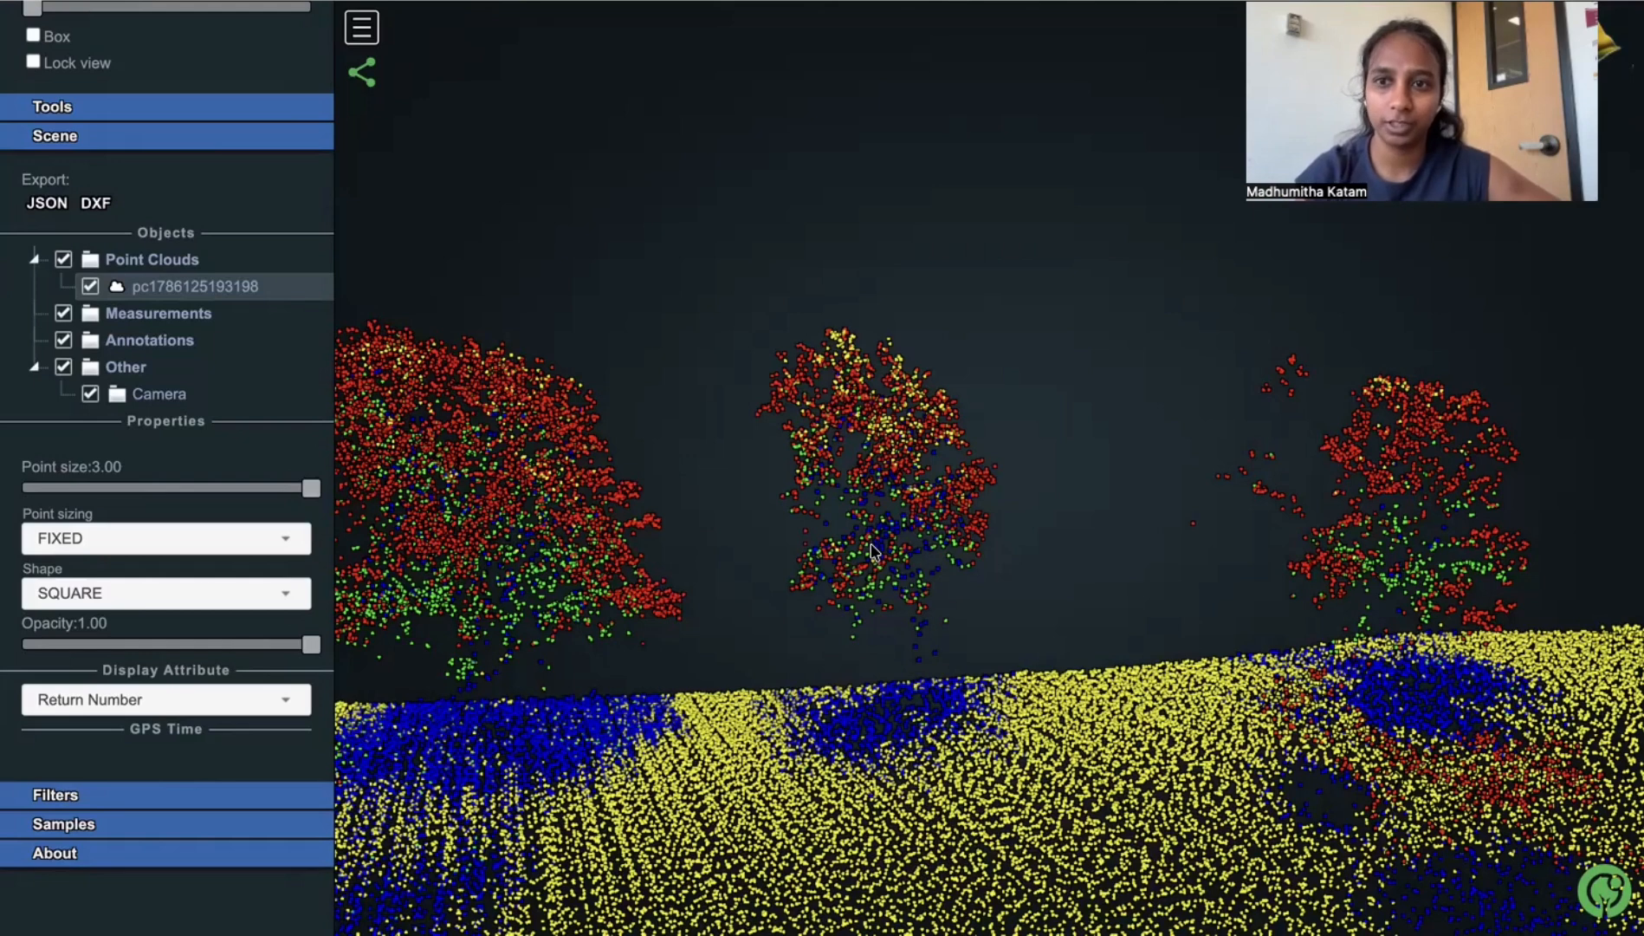
# - Restrict the Number of Returns filter to 4 to 4 and inspect the filtered points near and far
pyautogui.scroll(-2, 169, 598)
pyautogui.click(162, 640)
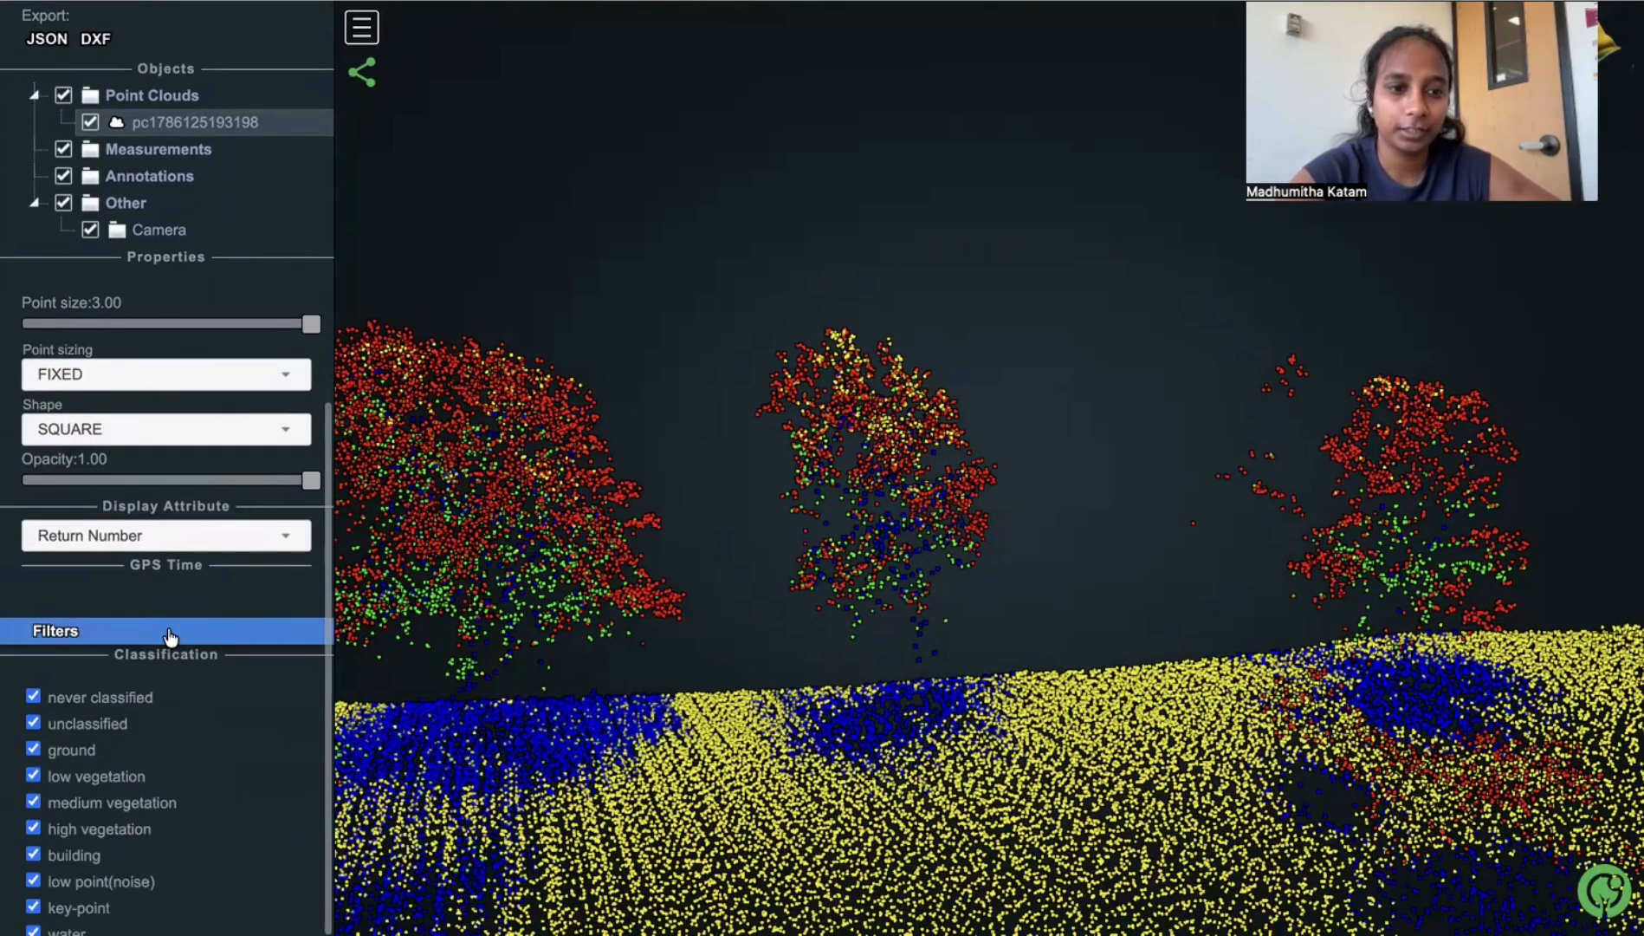
pyautogui.scroll(-5, 173, 606)
pyautogui.scroll(-2, 173, 631)
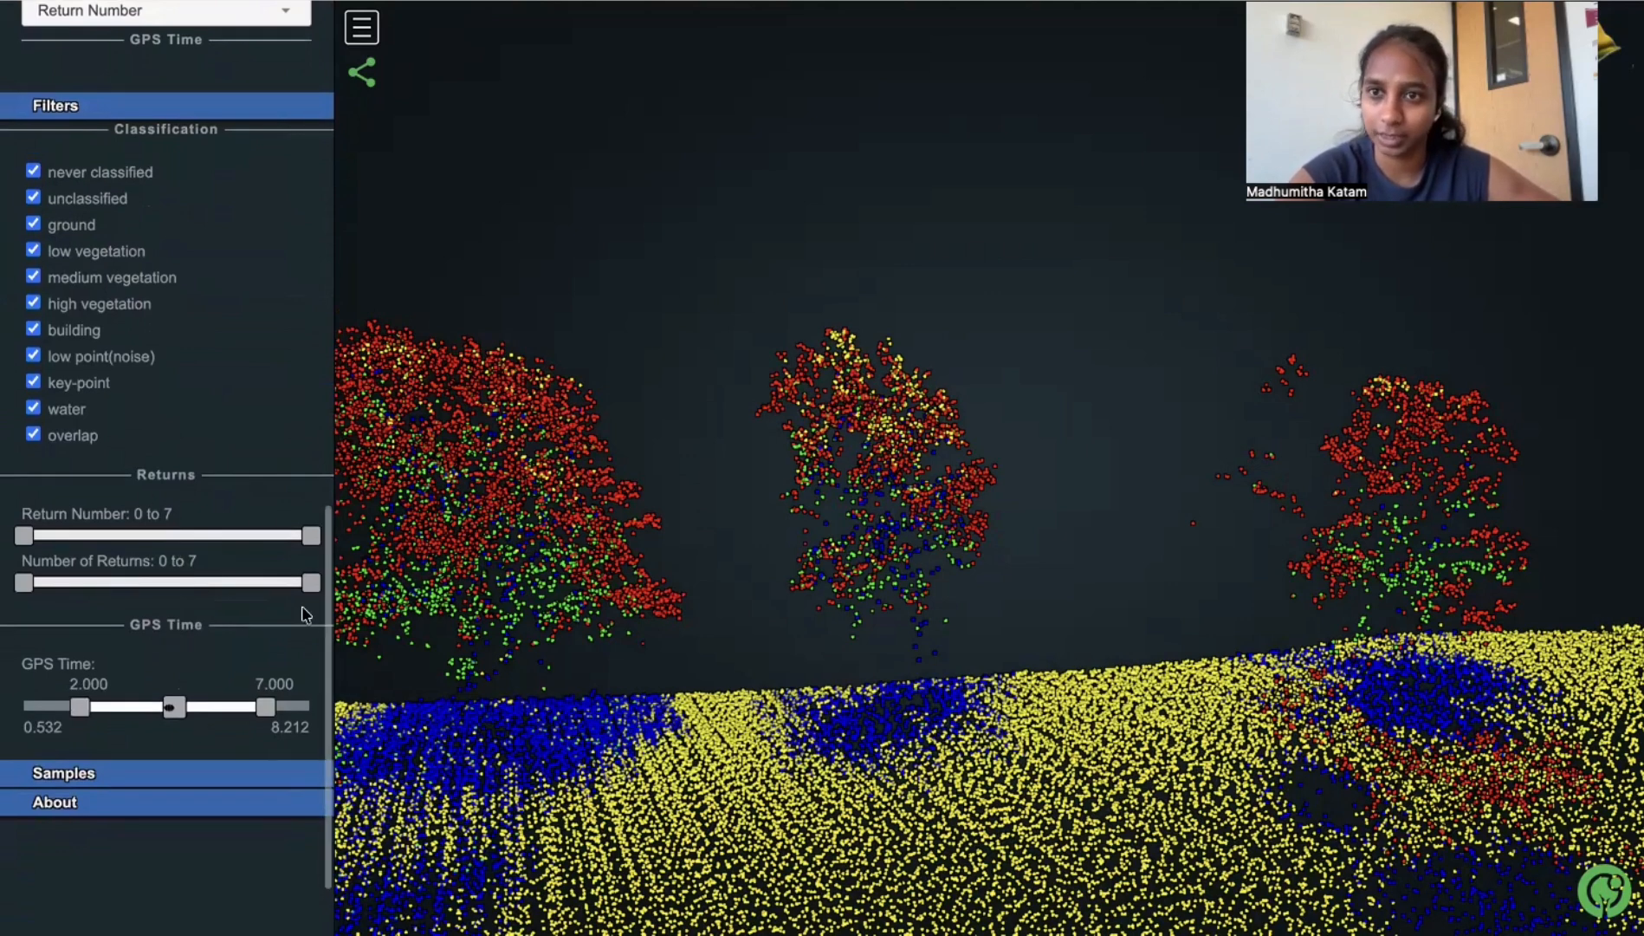
pyautogui.scroll(-2, 305, 614)
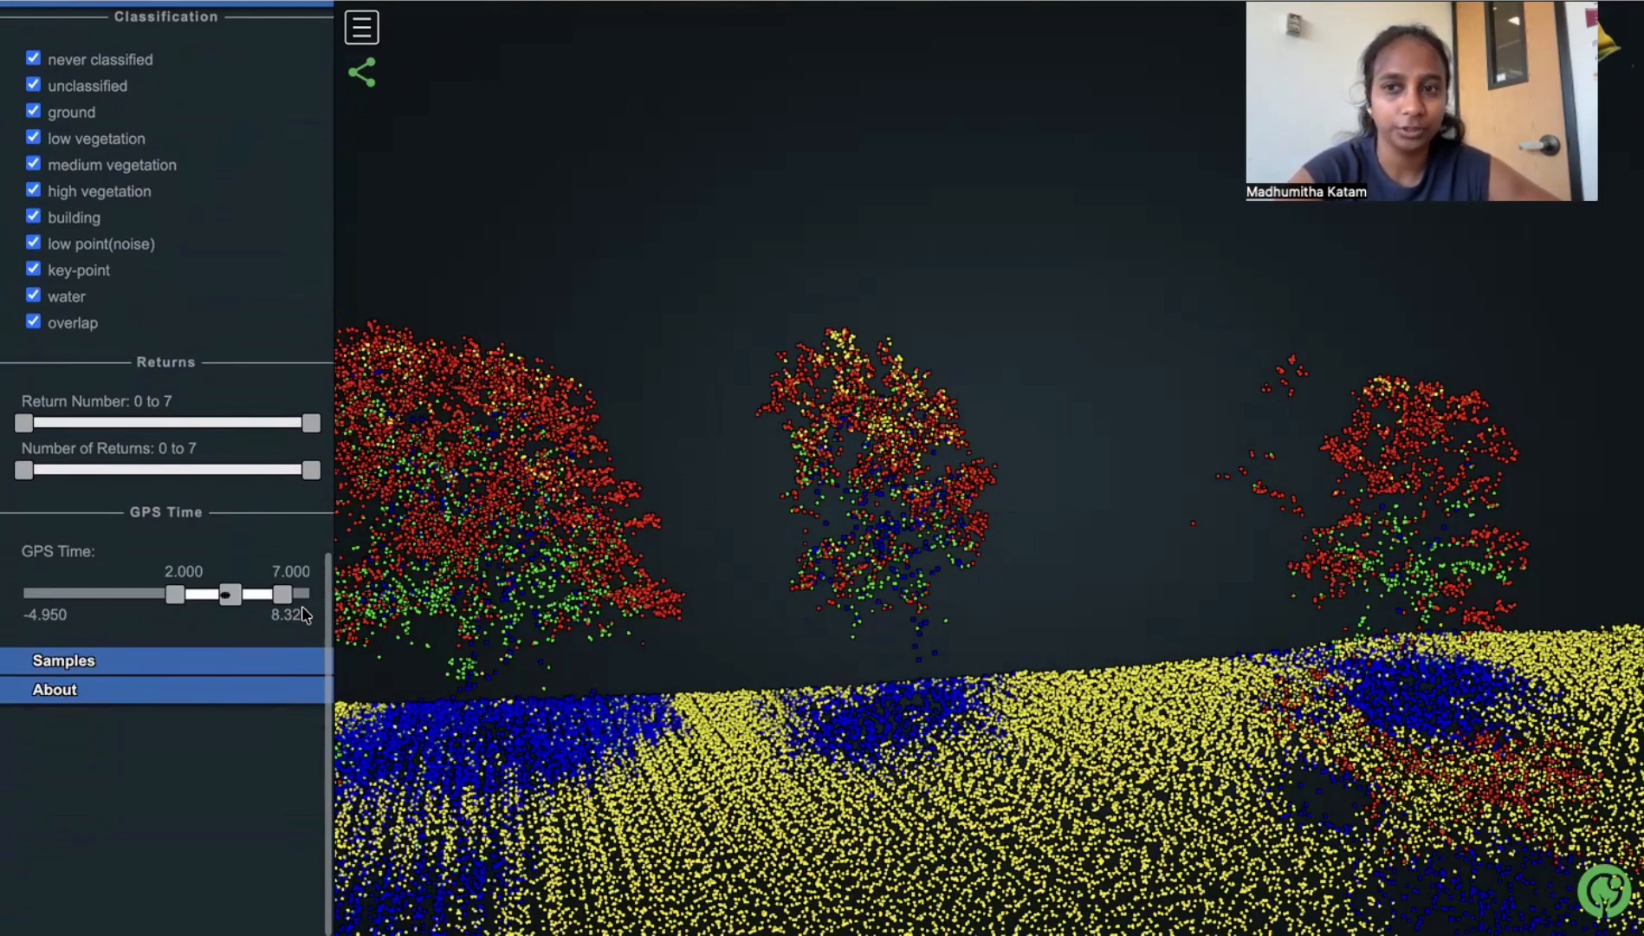
pyautogui.moveTo(23, 470); pyautogui.dragTo(190, 475)
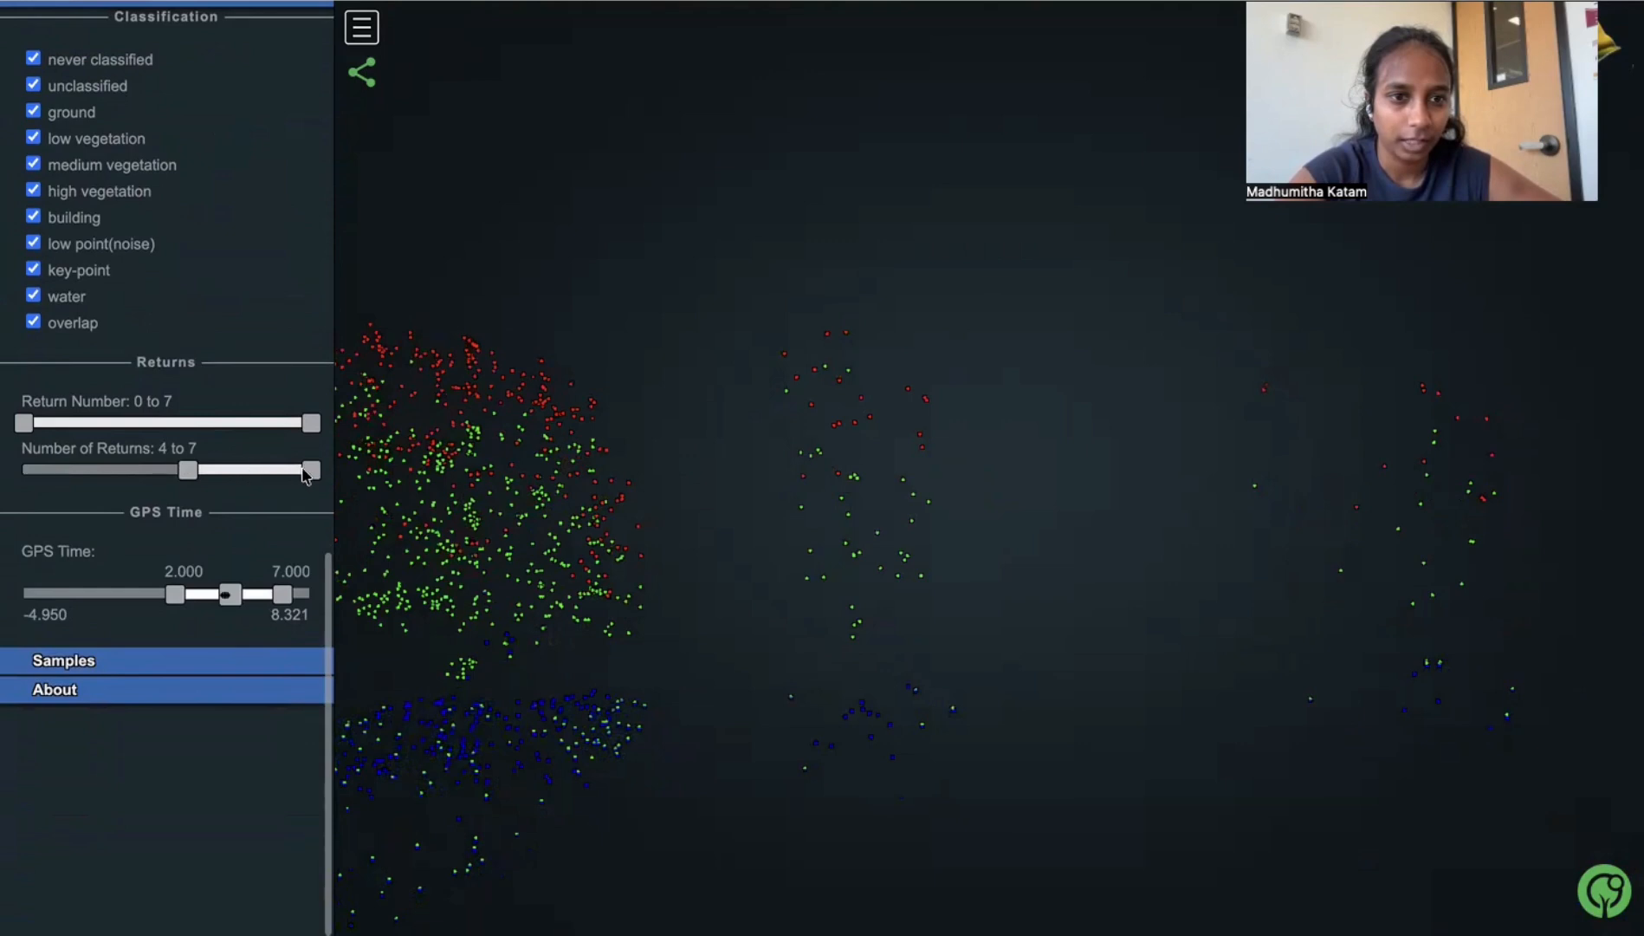
pyautogui.moveTo(305, 476); pyautogui.dragTo(185, 475)
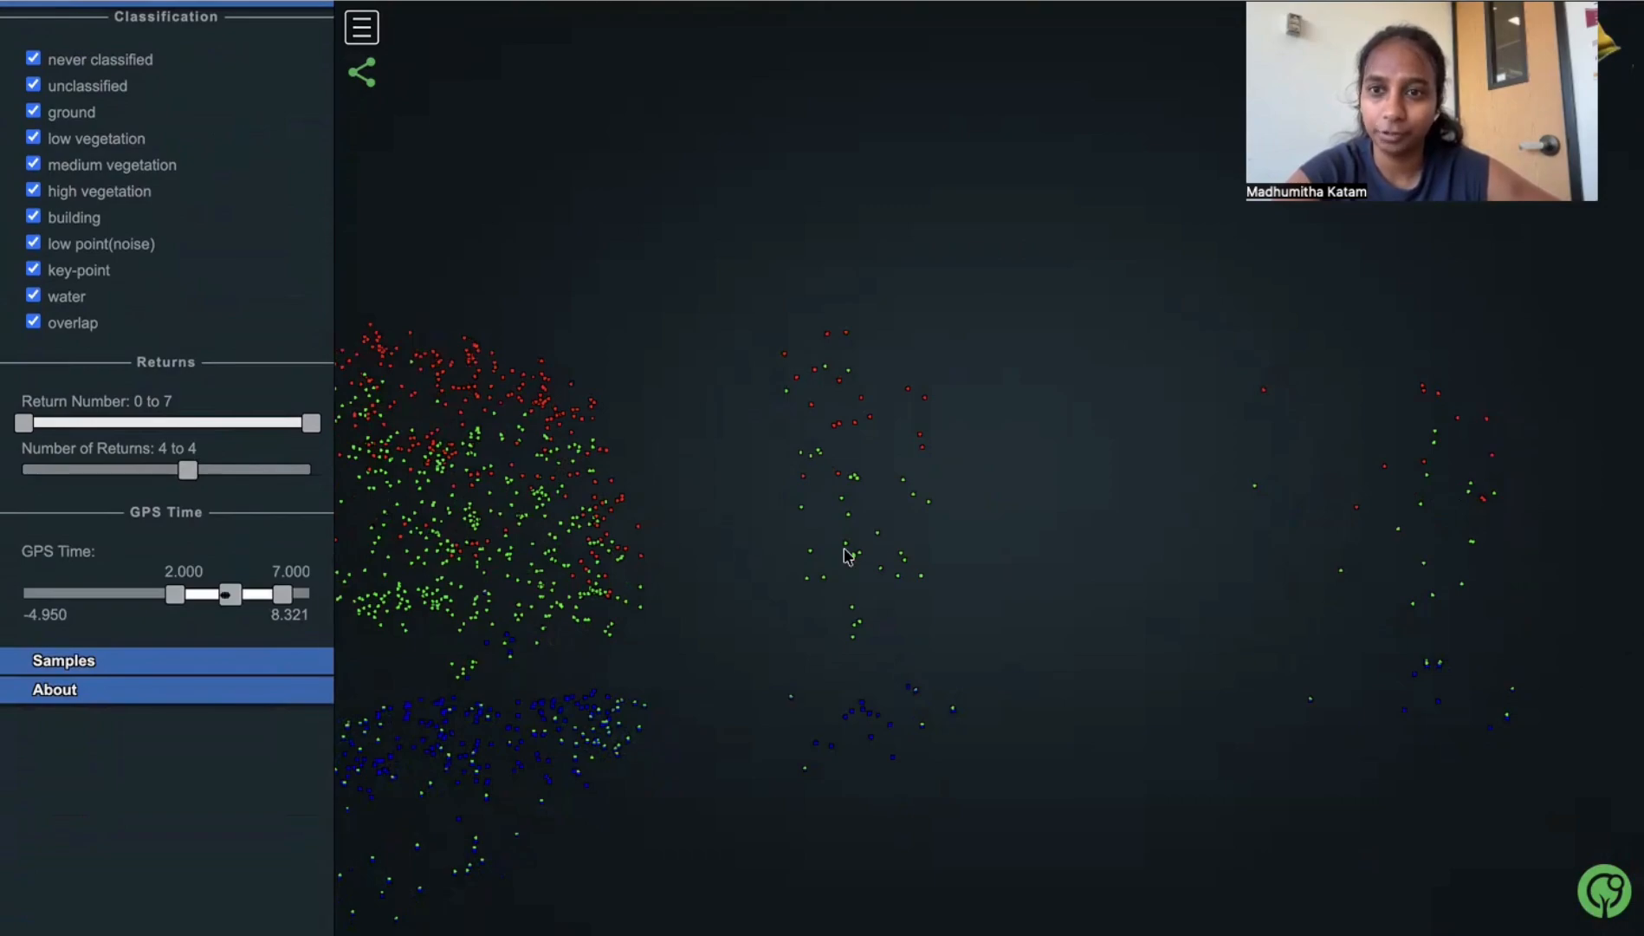
pyautogui.scroll(5, 992, 591)
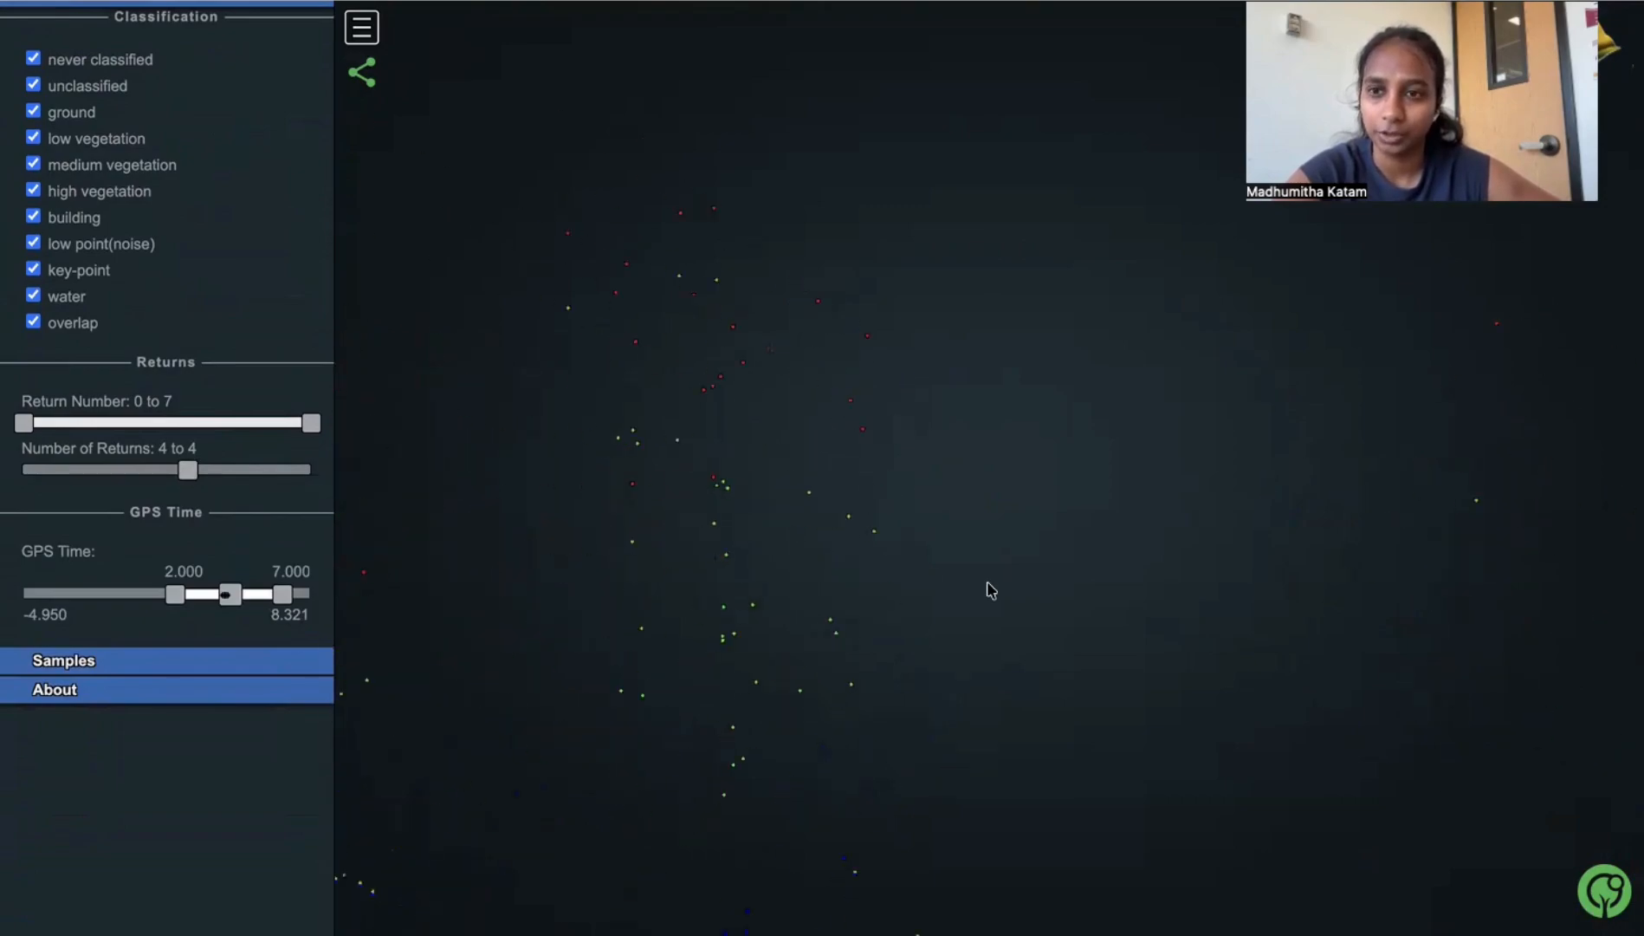
pyautogui.scroll(-10, 992, 591)
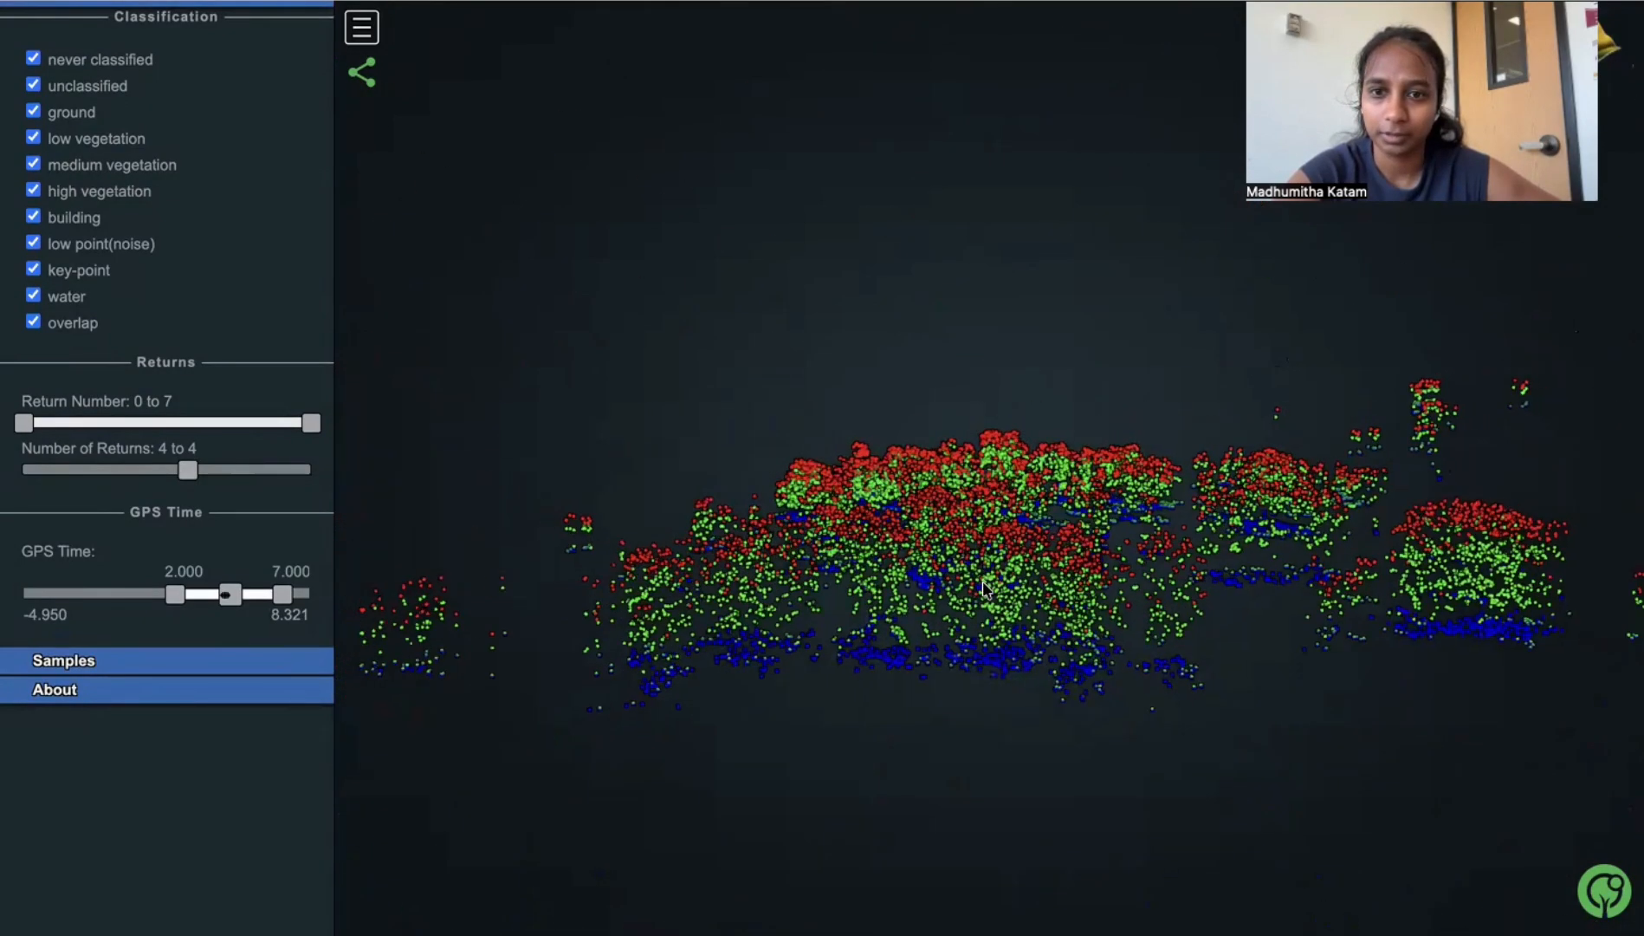
# - Restrict the Return Number filter to 1 to 1 to isolate the first returns among the four-return points
pyautogui.moveTo(985, 589); pyautogui.dragTo(946, 637)
pyautogui.scroll(-10, 927, 660)
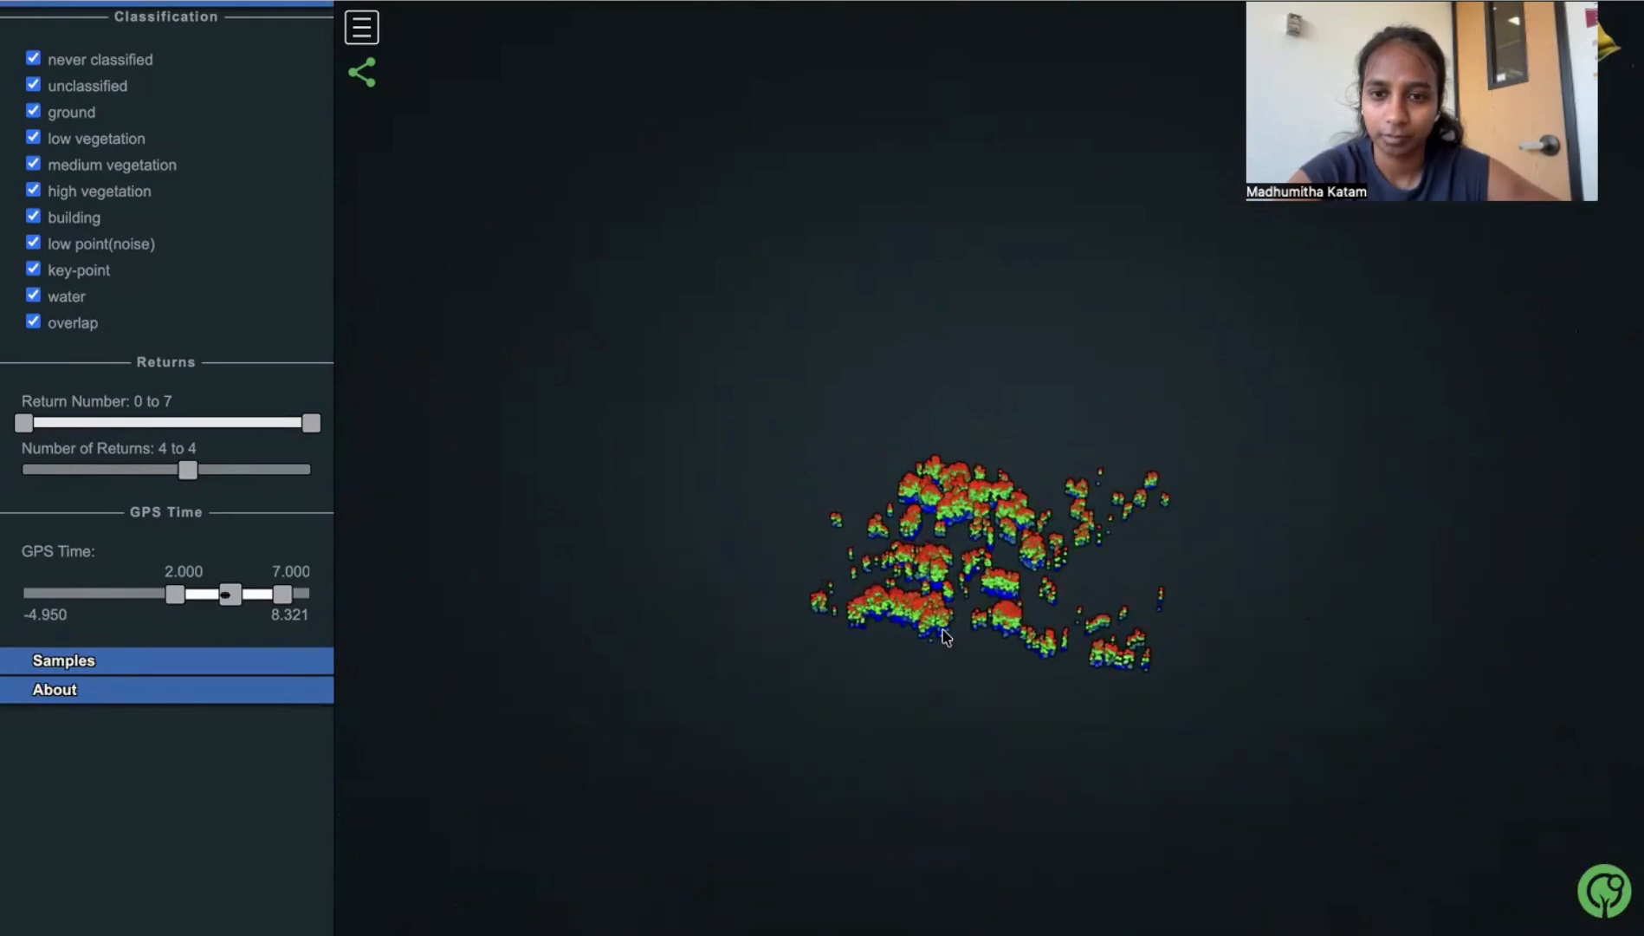
pyautogui.scroll(-4, 950, 628)
pyautogui.scroll(10, 951, 627)
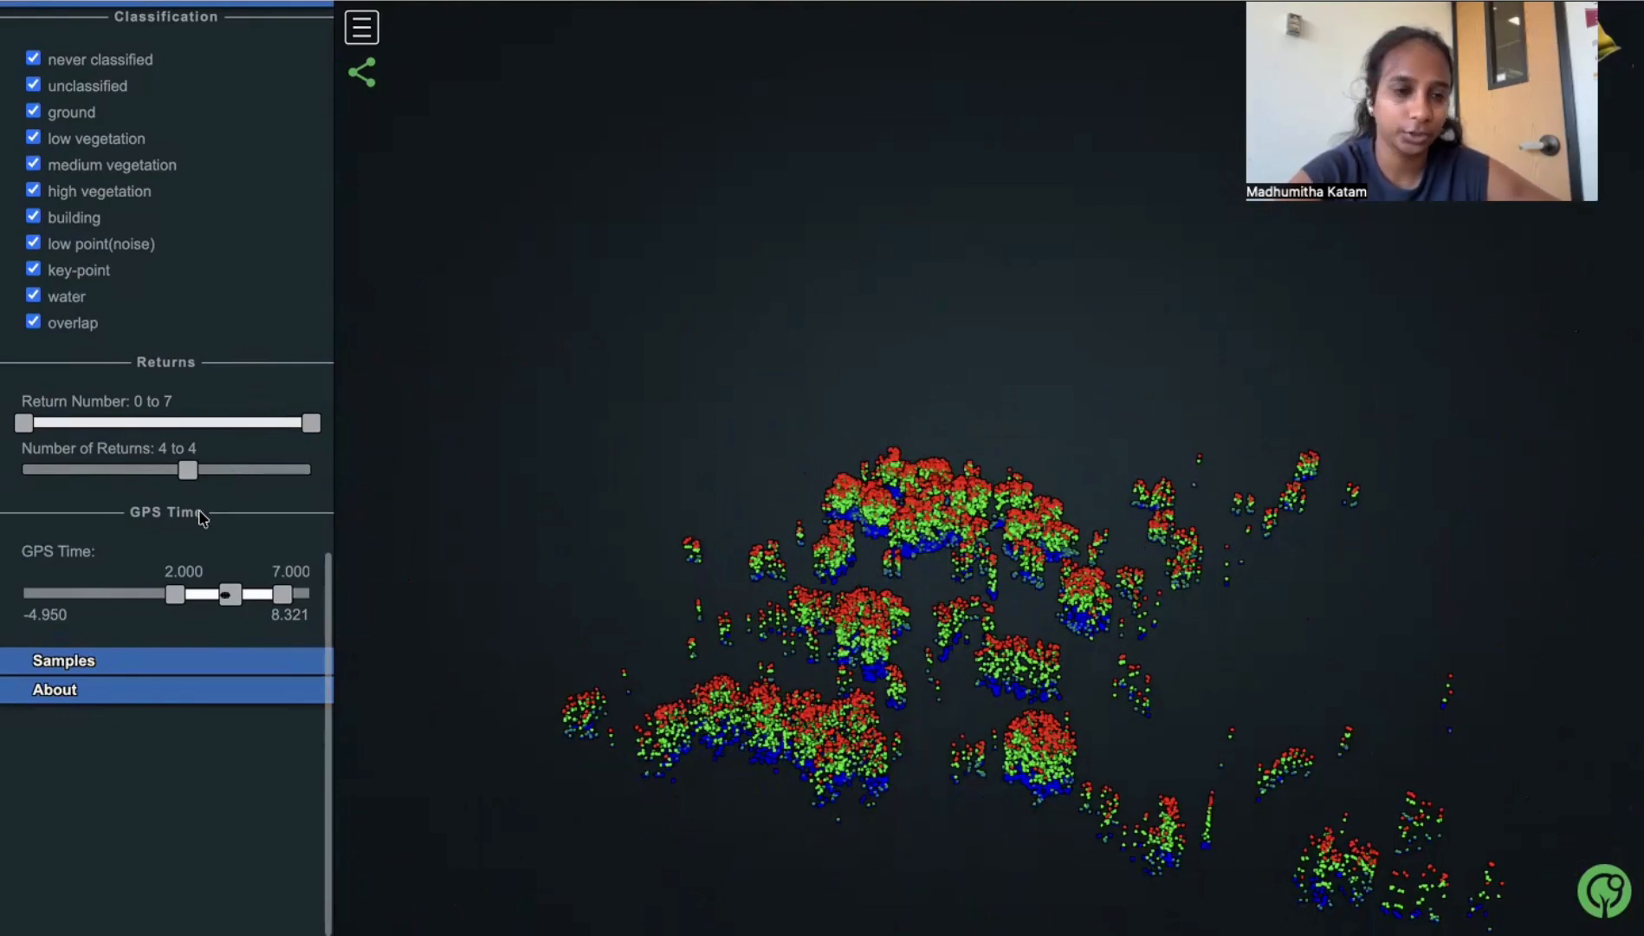
pyautogui.click(69, 423)
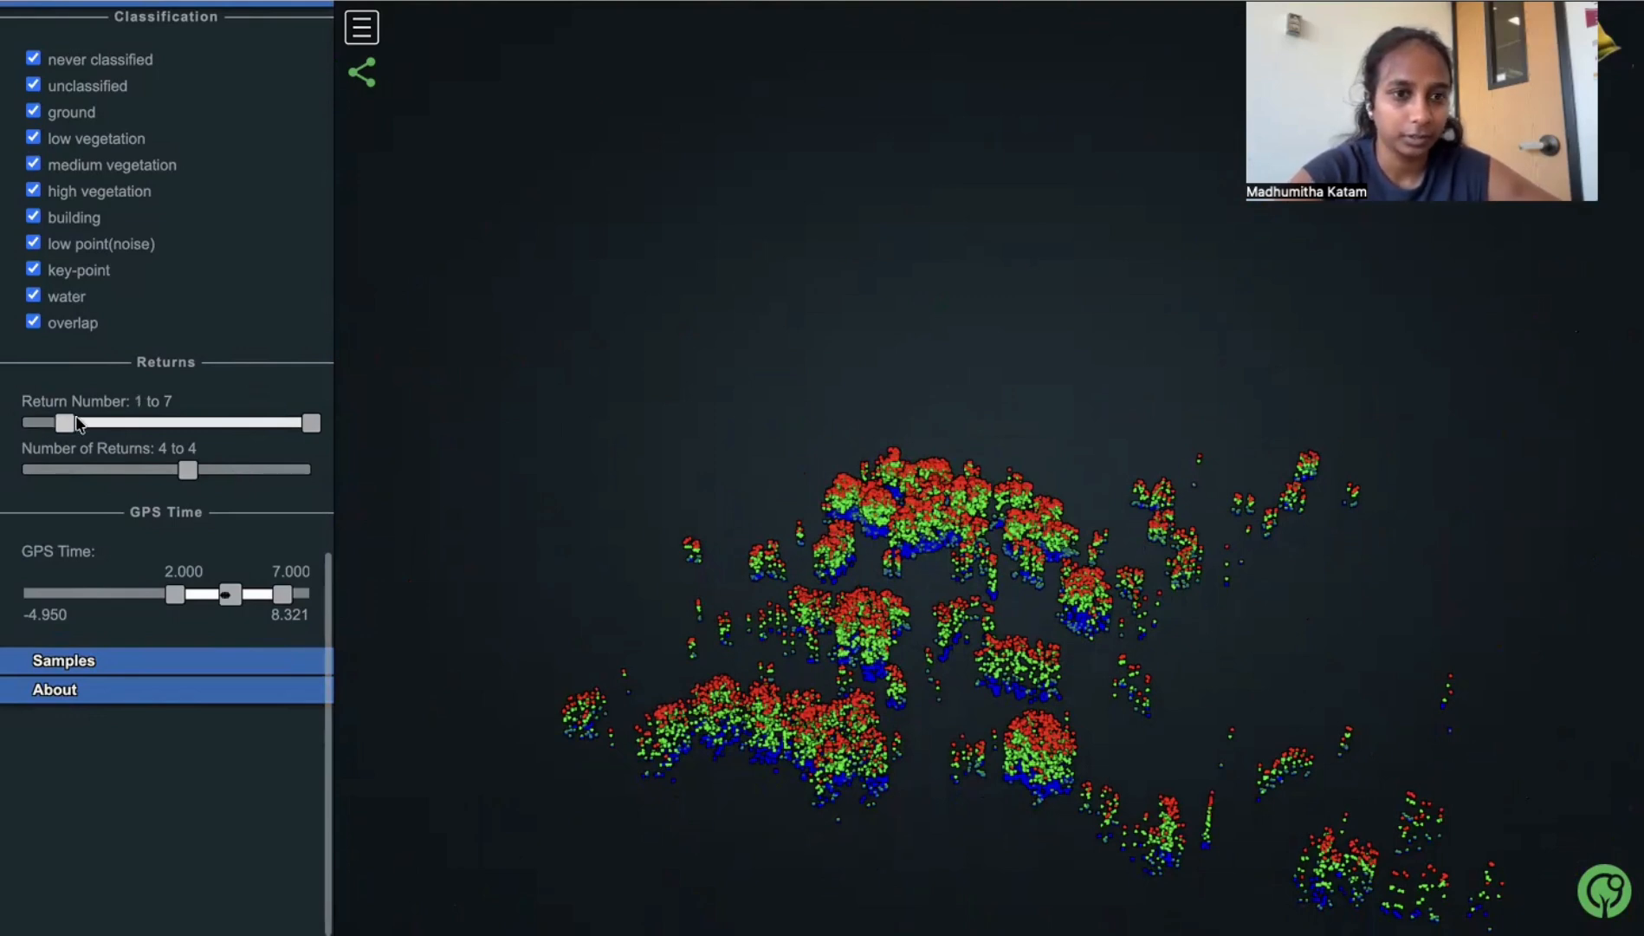
pyautogui.moveTo(311, 422); pyautogui.dragTo(54, 426)
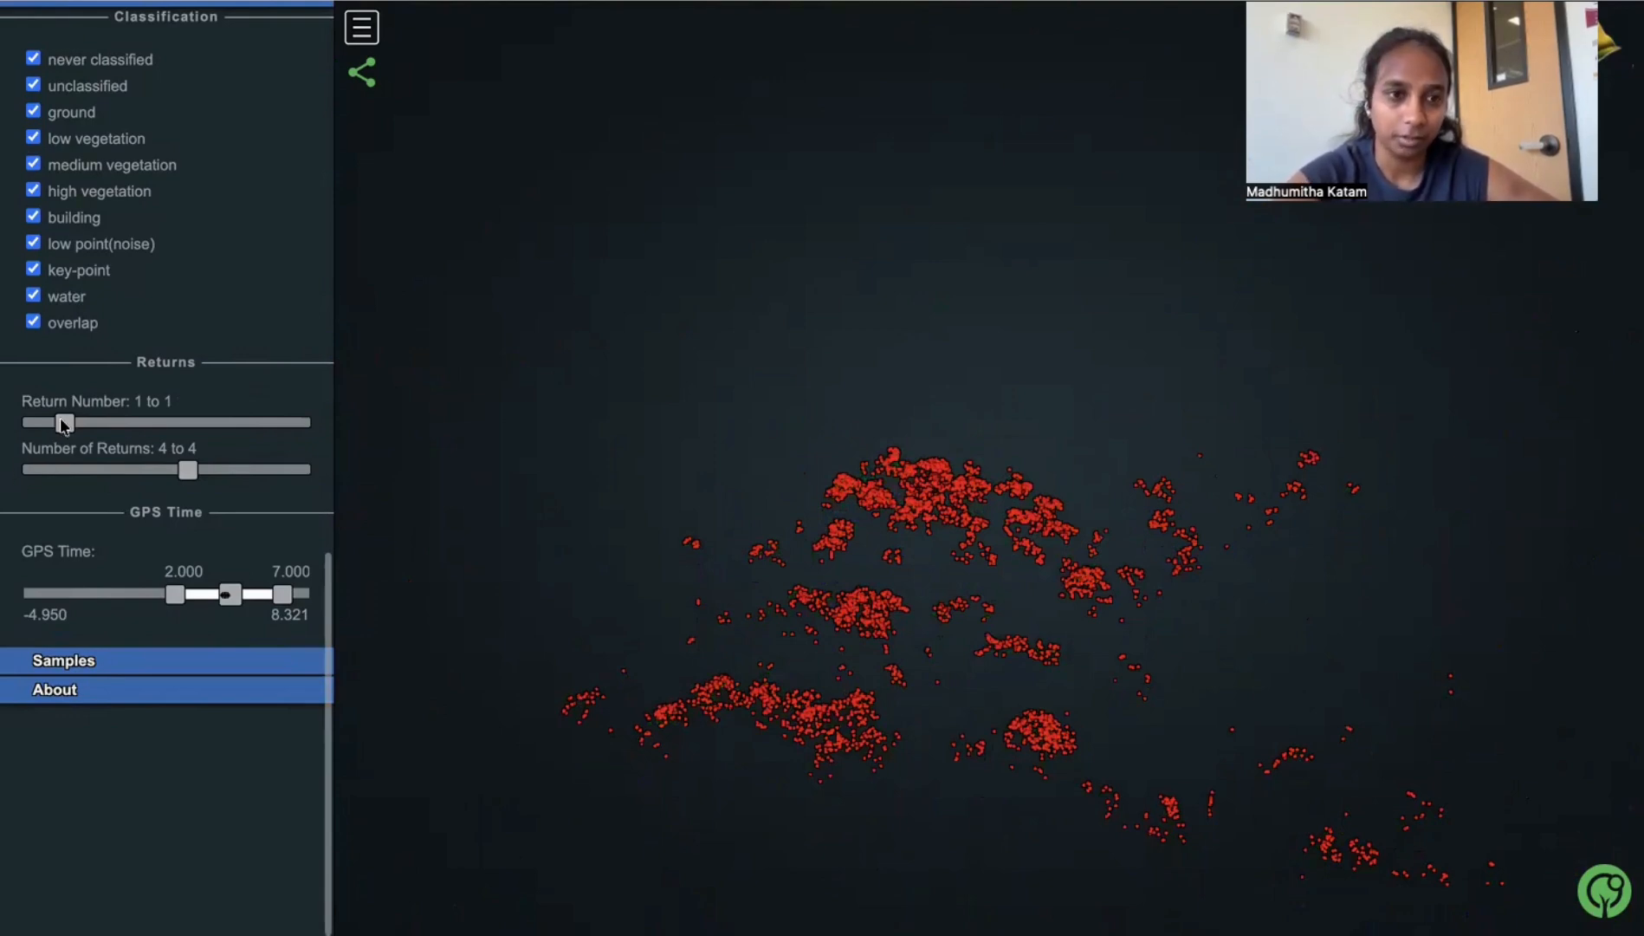
# - Step the Return Number filter through 4 to 4, 2 to 3 and 3 to 3 to compare the last and intermediate returns
pyautogui.moveTo(69, 424); pyautogui.dragTo(185, 430)
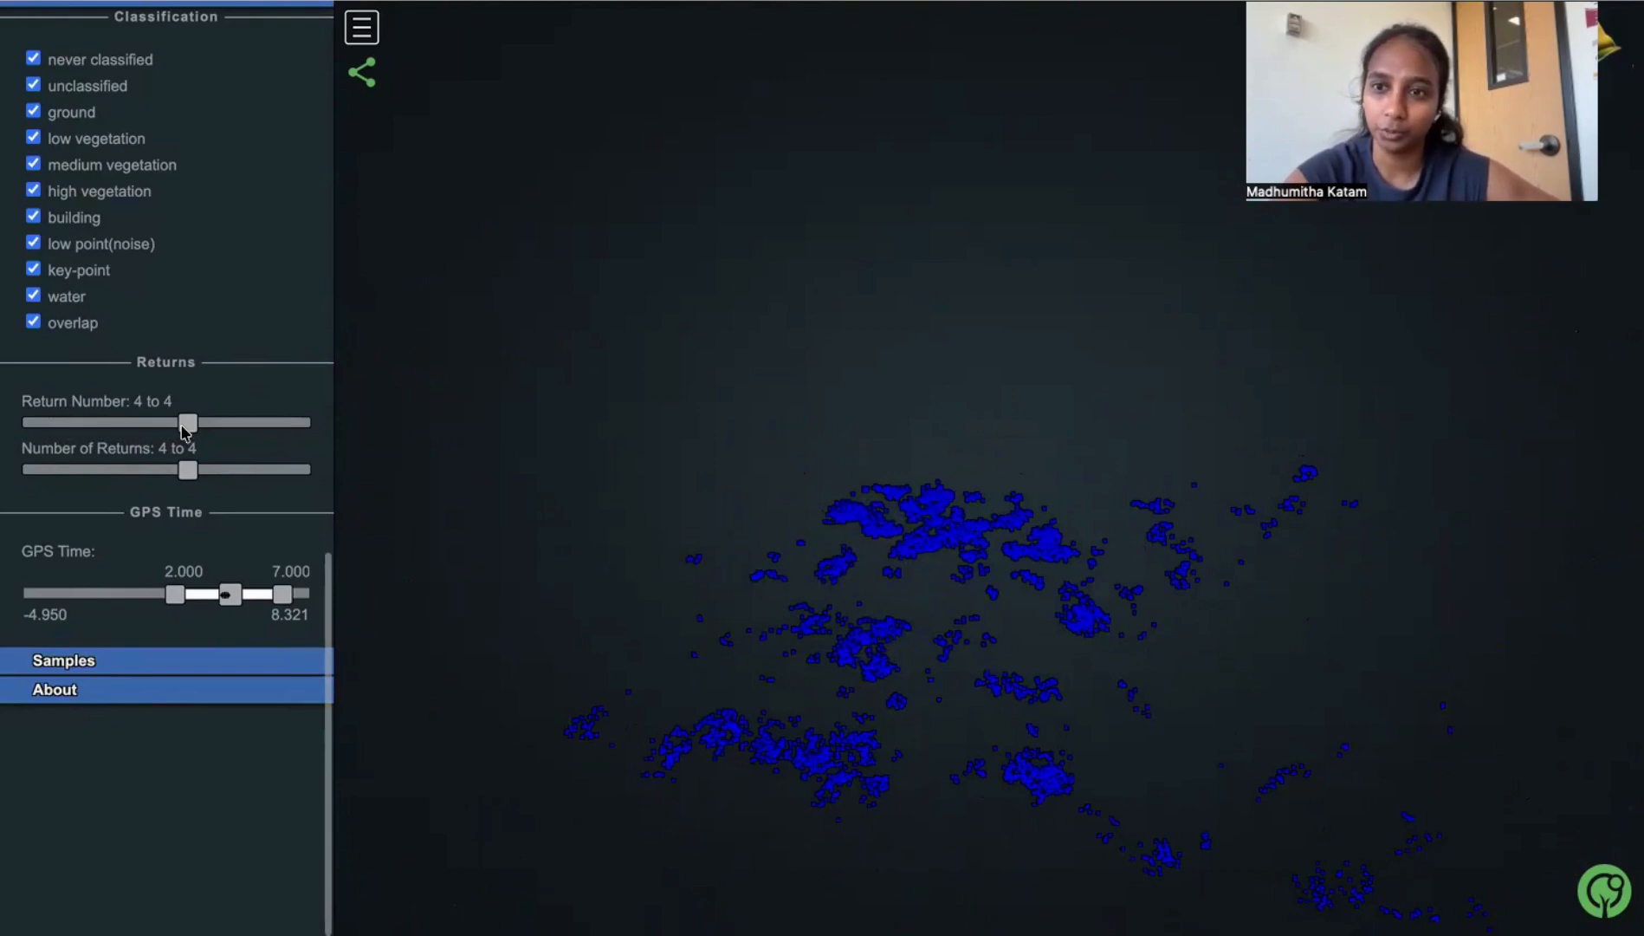
pyautogui.moveTo(184, 430); pyautogui.dragTo(147, 427)
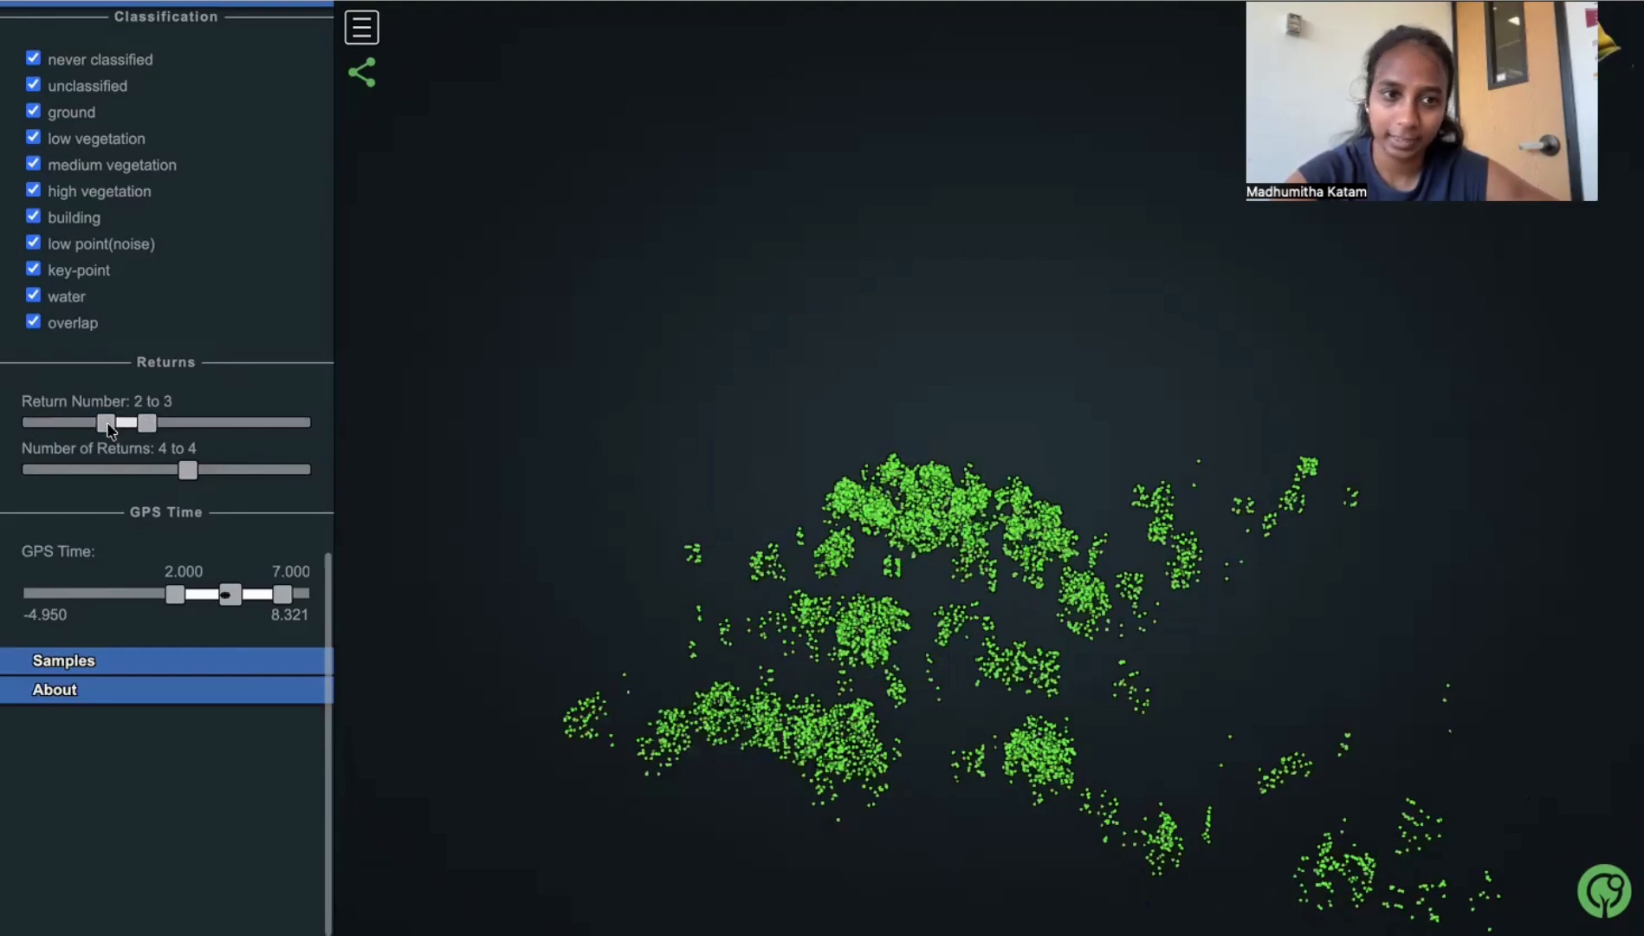
pyautogui.click(136, 427)
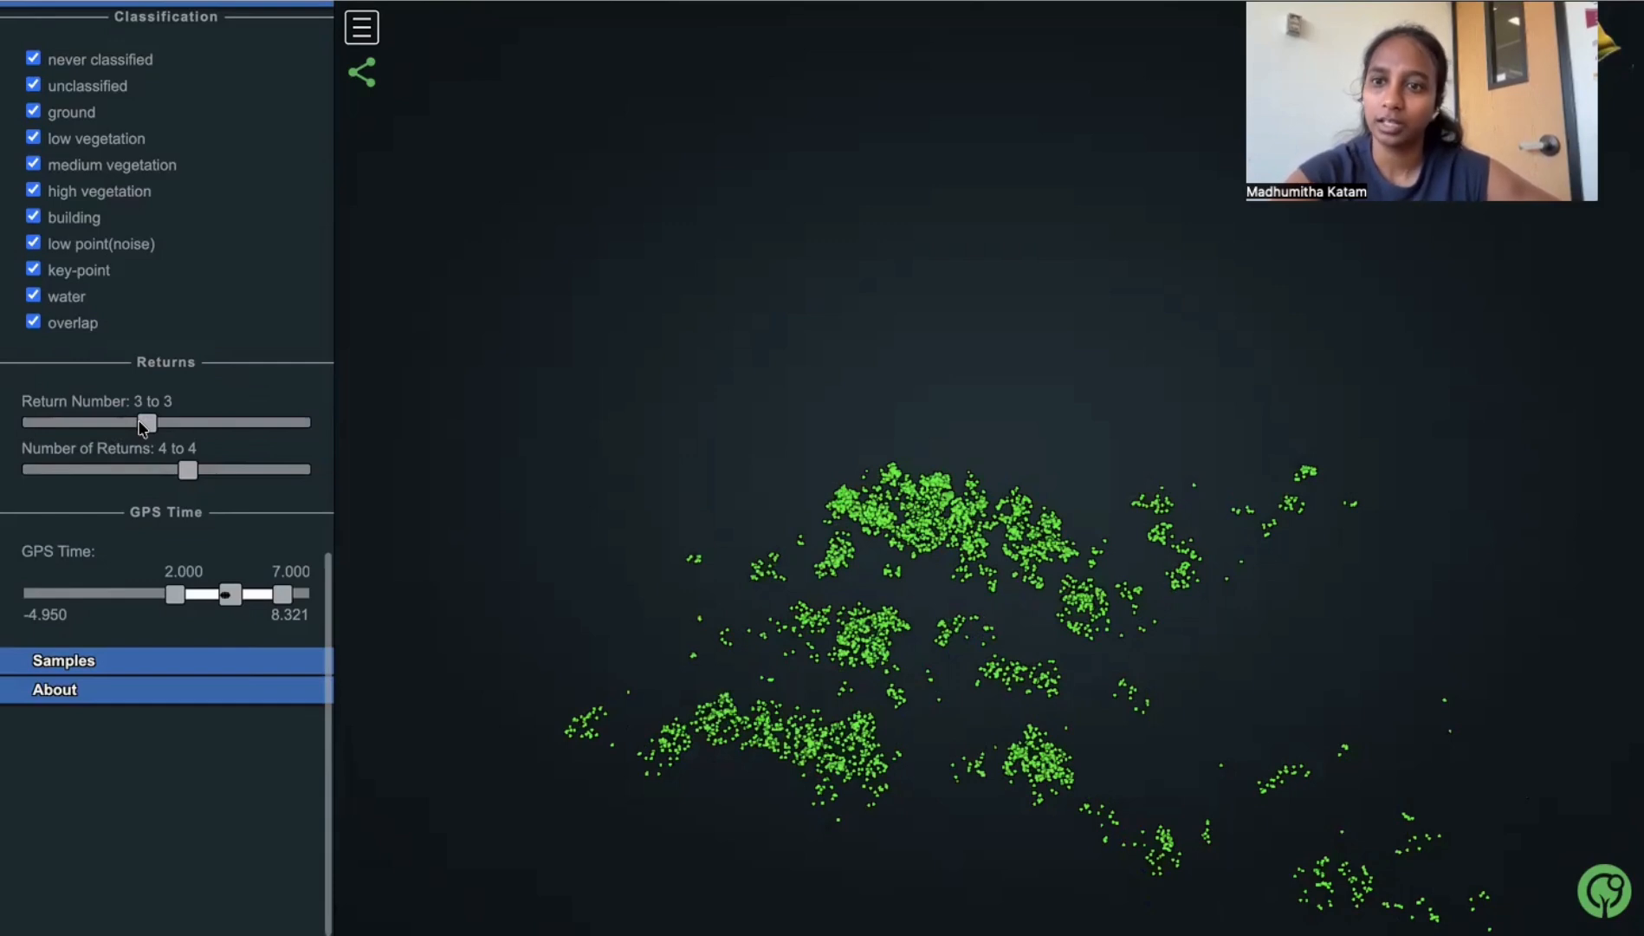
# - Reset both the Return Number and Number of Returns filters to 0 to 7 and view the full point cloud from a lower angle
pyautogui.moveTo(141, 427); pyautogui.dragTo(24, 425)
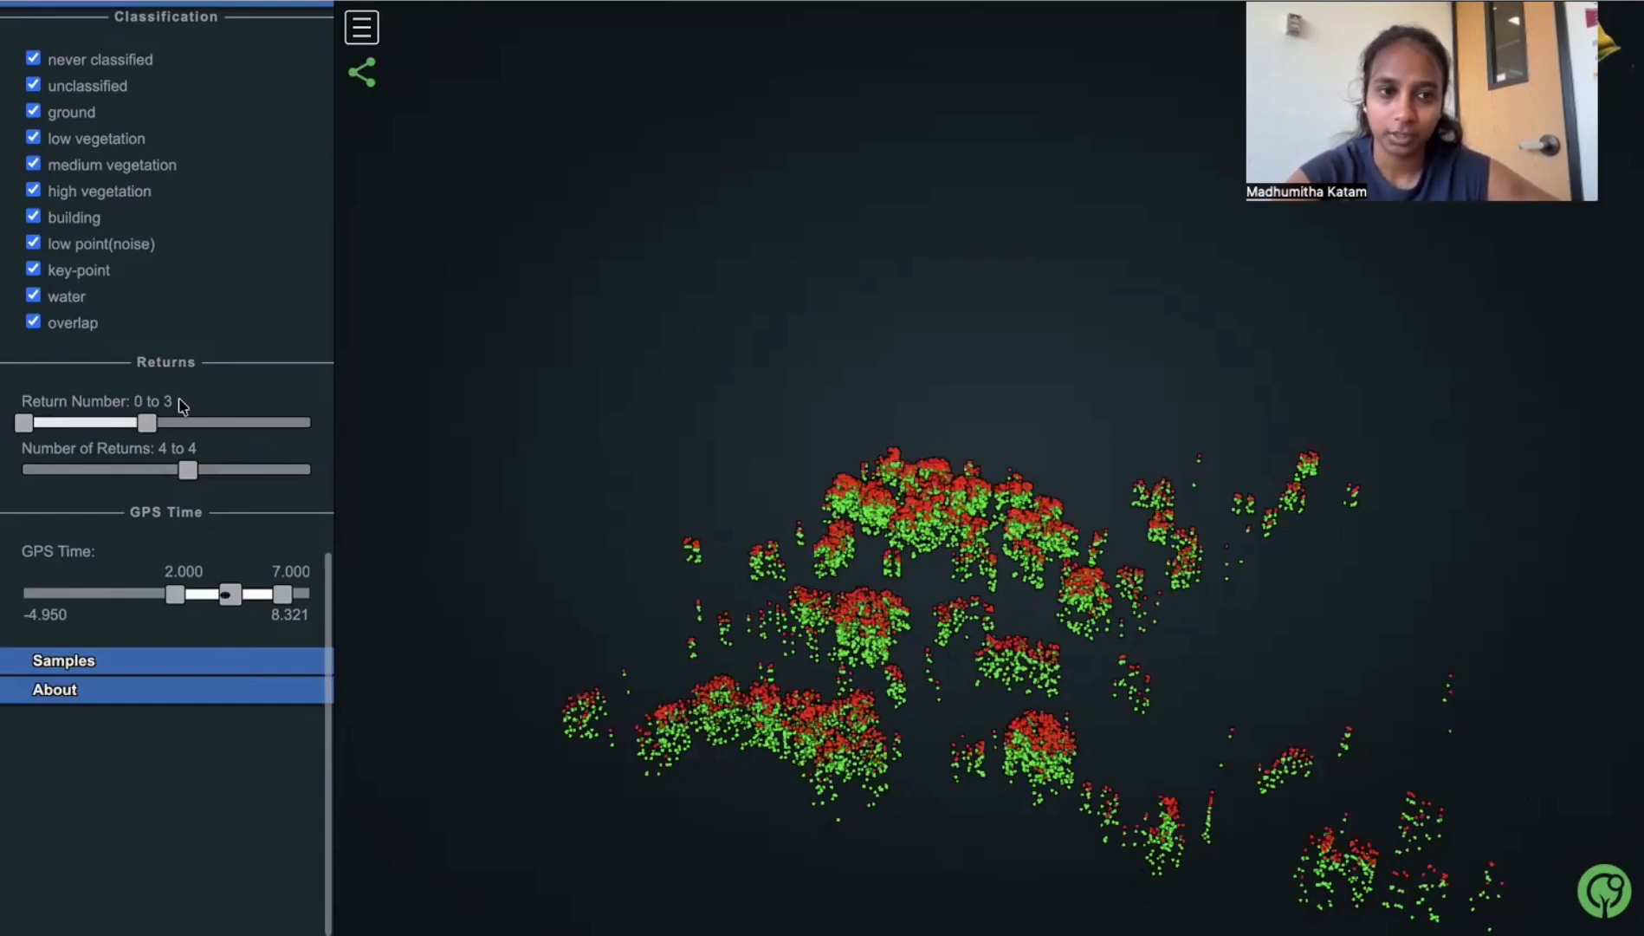
pyautogui.moveTo(149, 425); pyautogui.dragTo(386, 440)
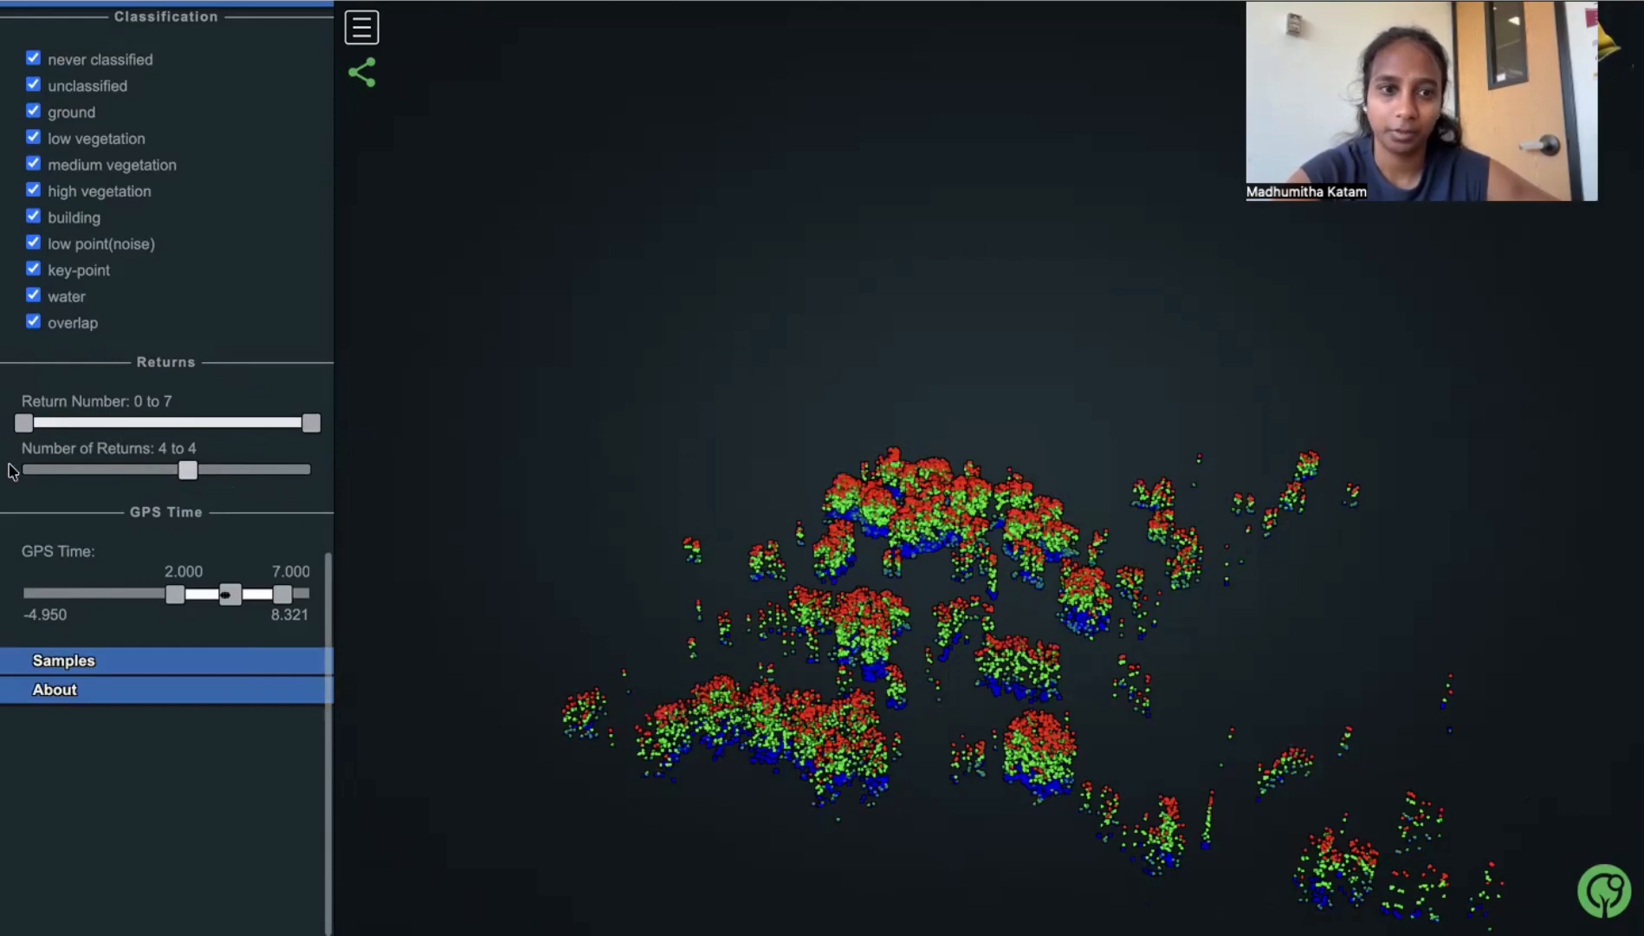
pyautogui.moveTo(188, 471); pyautogui.dragTo(322, 472)
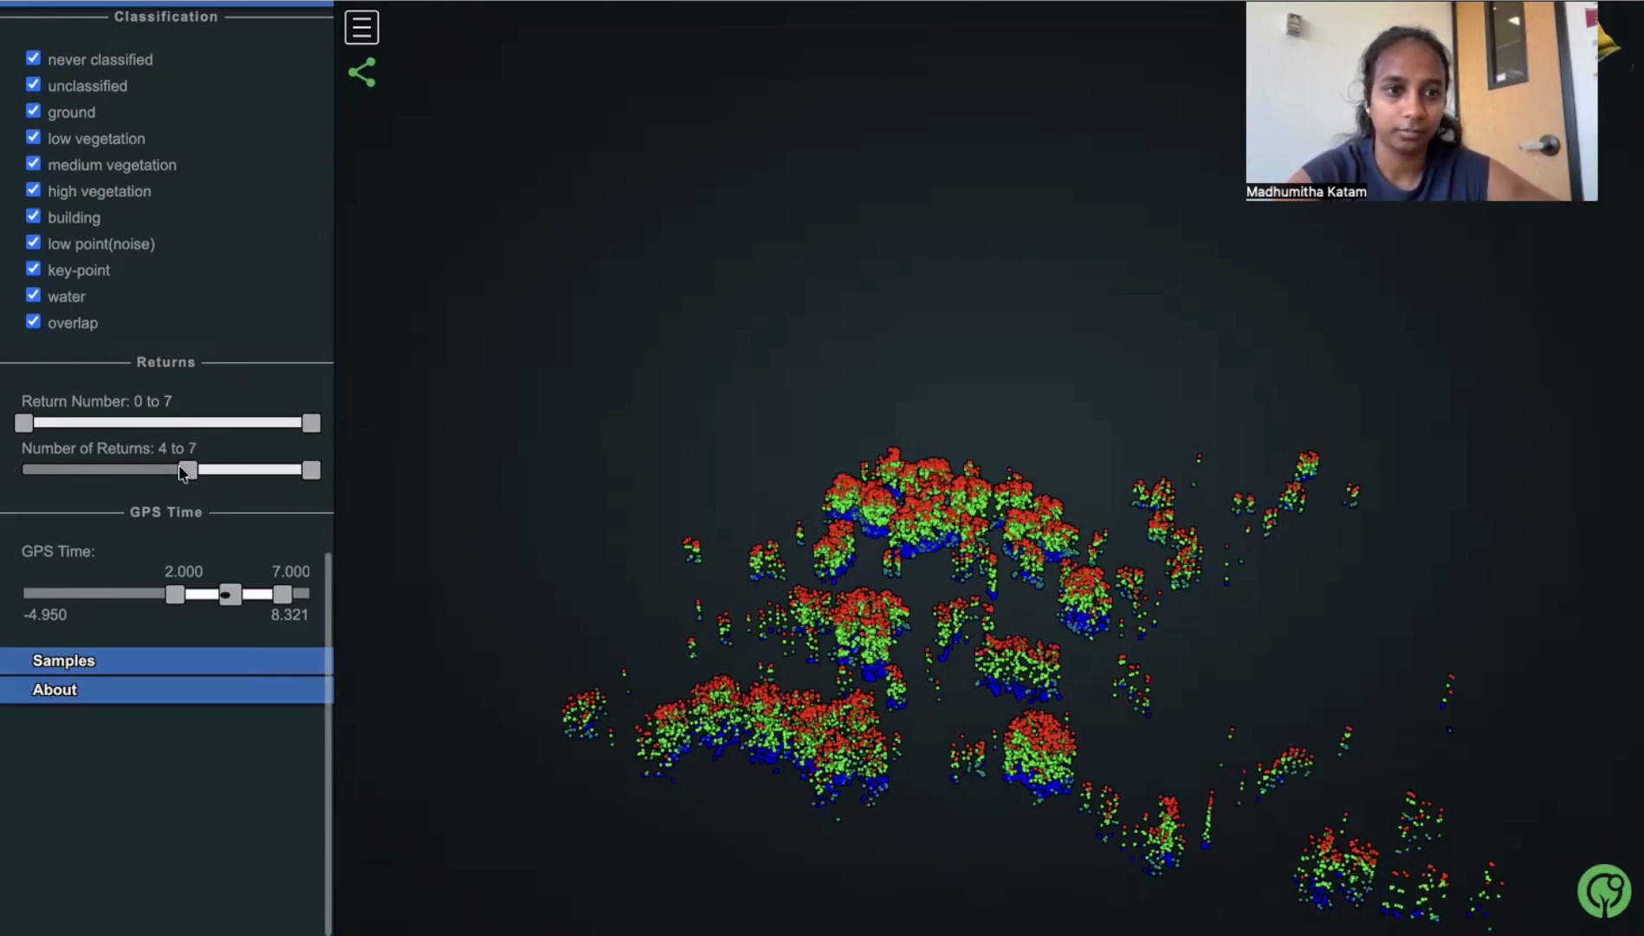
pyautogui.moveTo(98, 466); pyautogui.dragTo(22, 470)
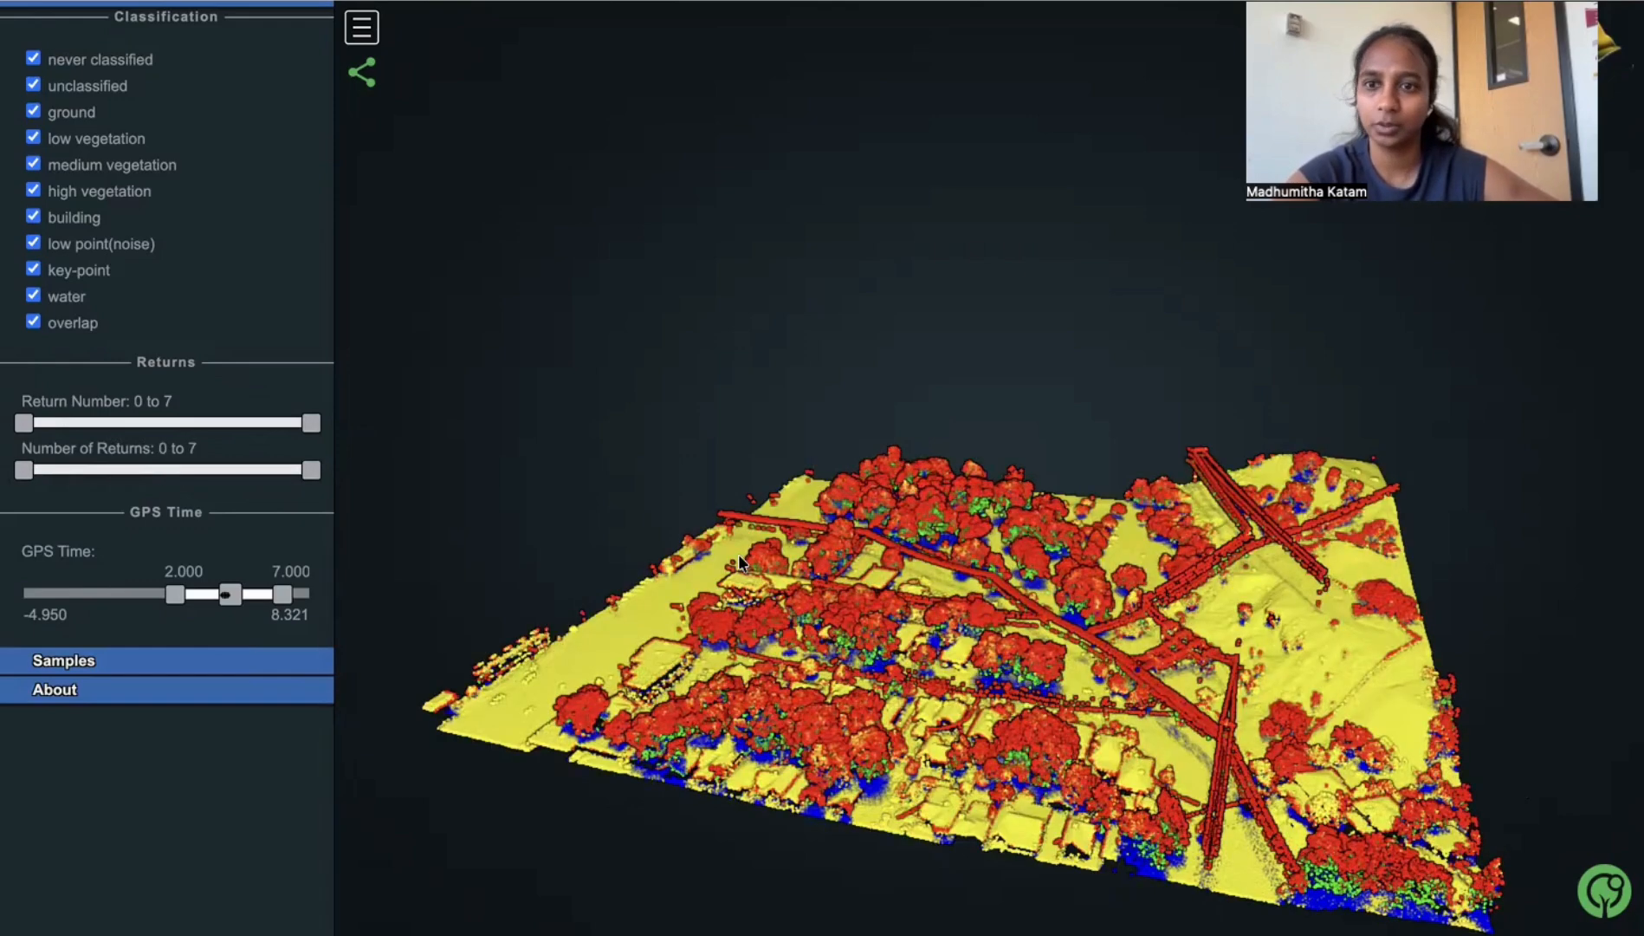
pyautogui.moveTo(1210, 708); pyautogui.dragTo(1201, 659)
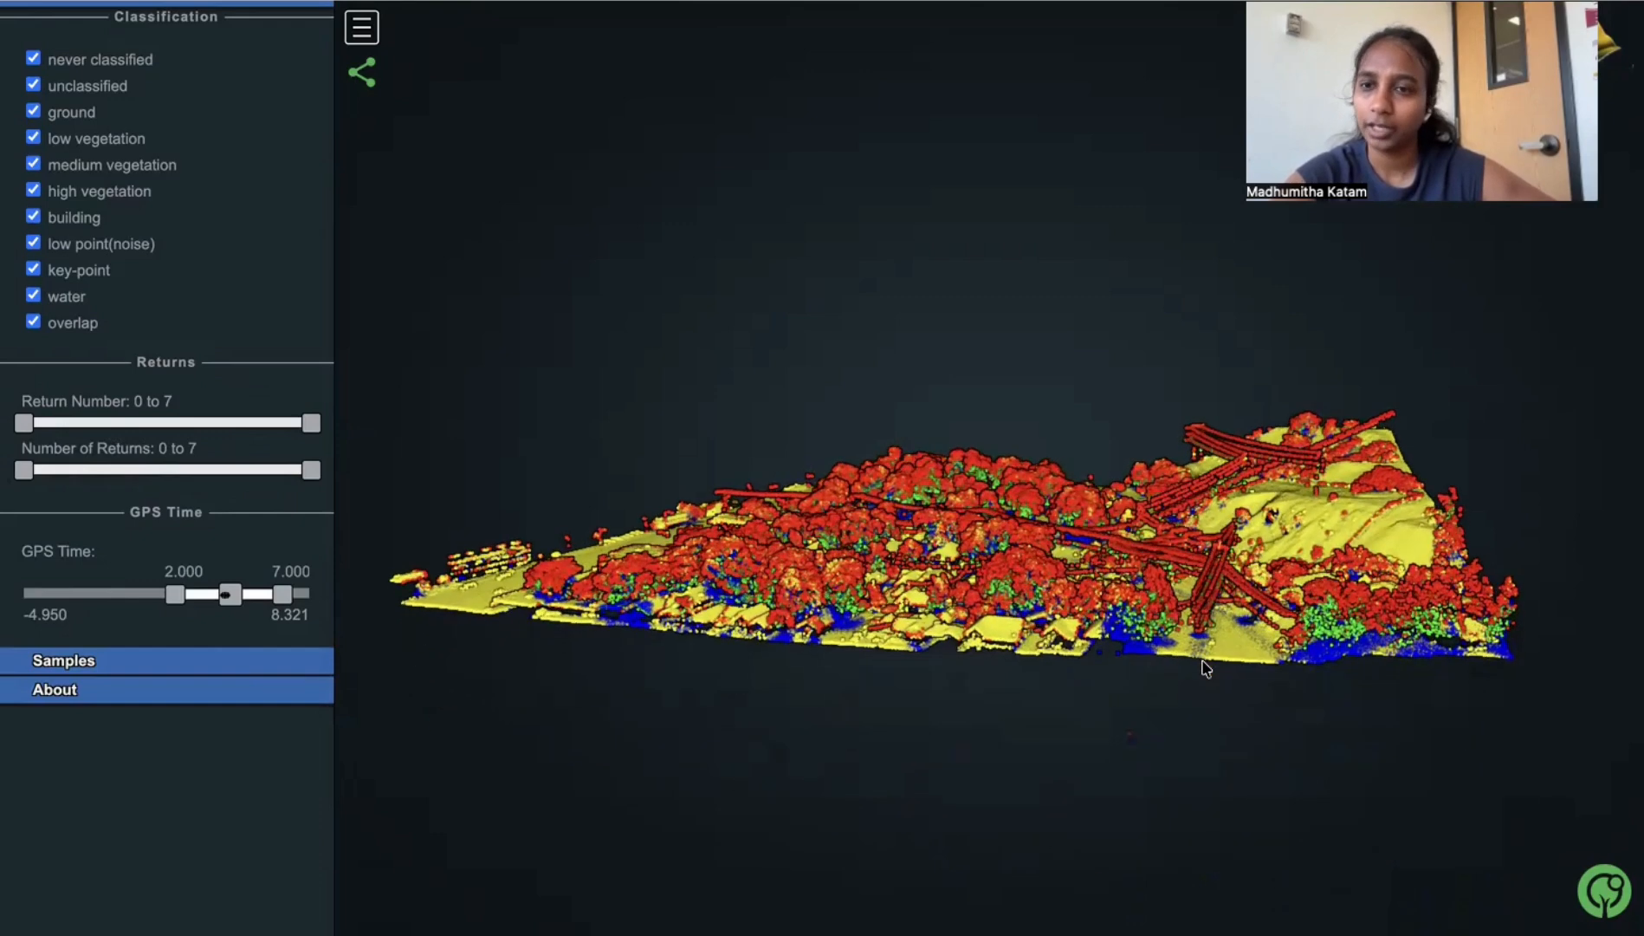